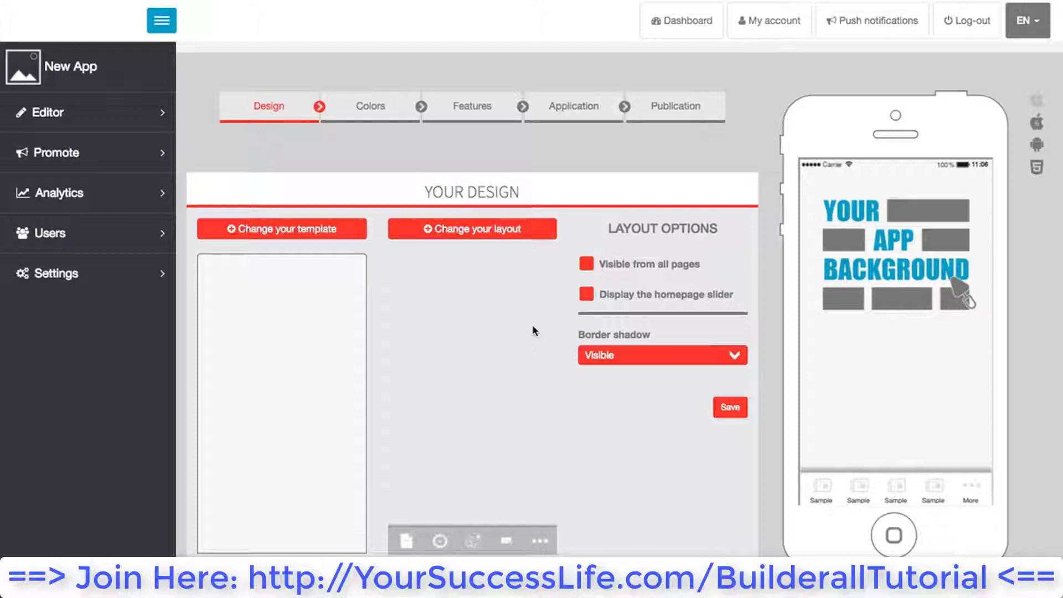
- Expand the editor sections and browse the available app templates, closing the gallery without choosing one
{"action": "left_click", "coordinate": [63, 114]}
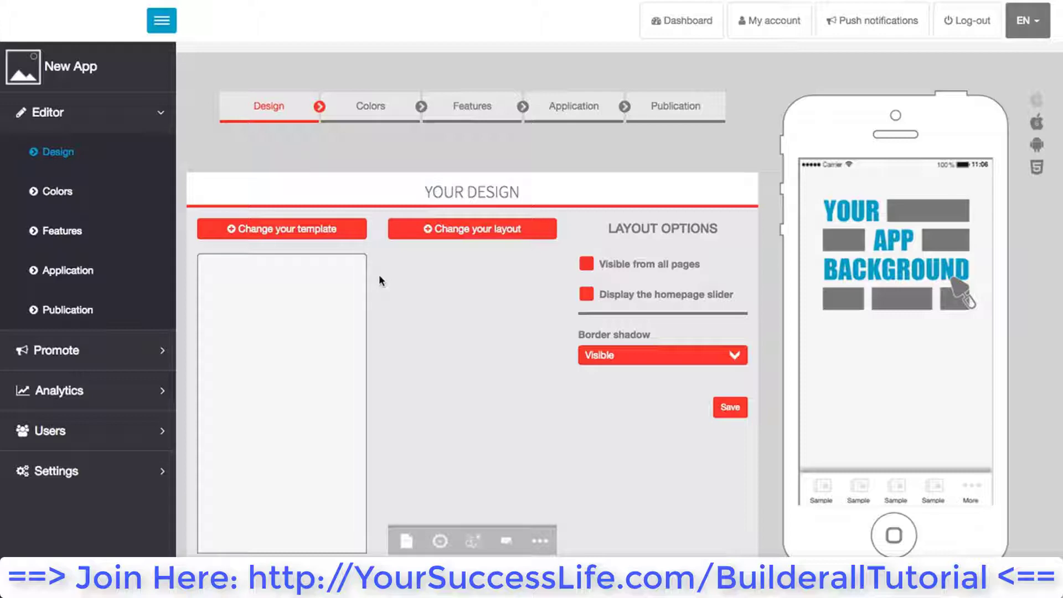
{"action": "scroll", "coordinate": [401, 324], "scroll_direction": "down", "scroll_amount": 2}
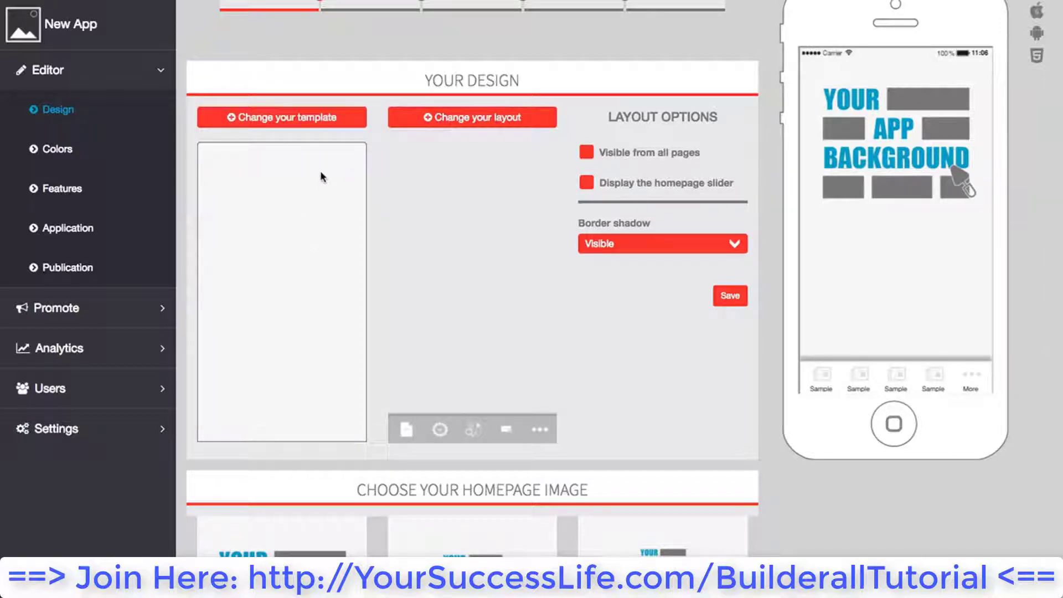
{"action": "scroll", "coordinate": [300, 185], "scroll_direction": "down", "scroll_amount": 1}
{"action": "scroll", "coordinate": [323, 259], "scroll_direction": "up", "scroll_amount": 3}
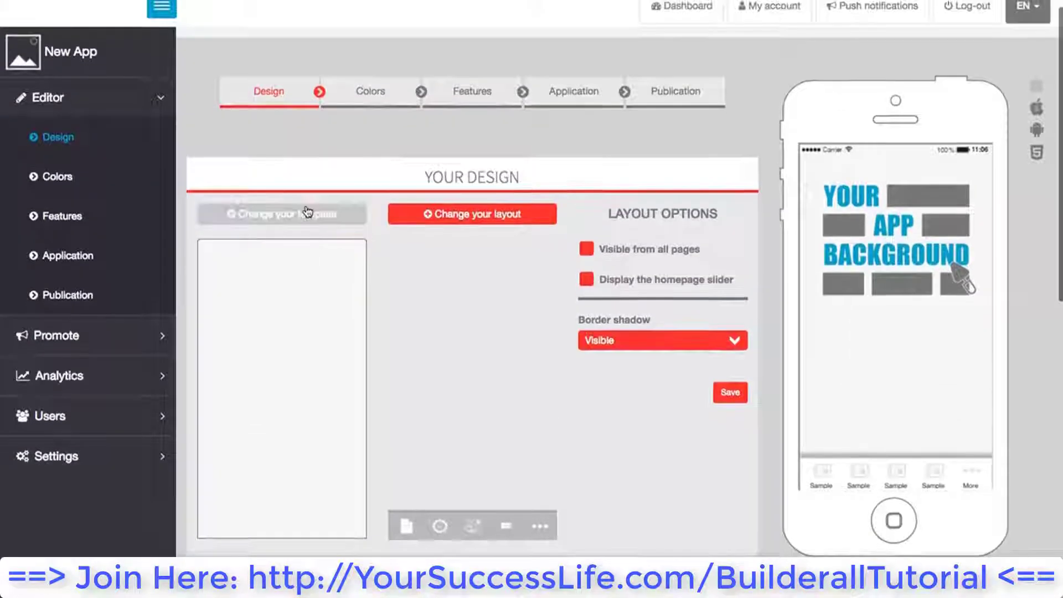
{"action": "left_click", "coordinate": [306, 213]}
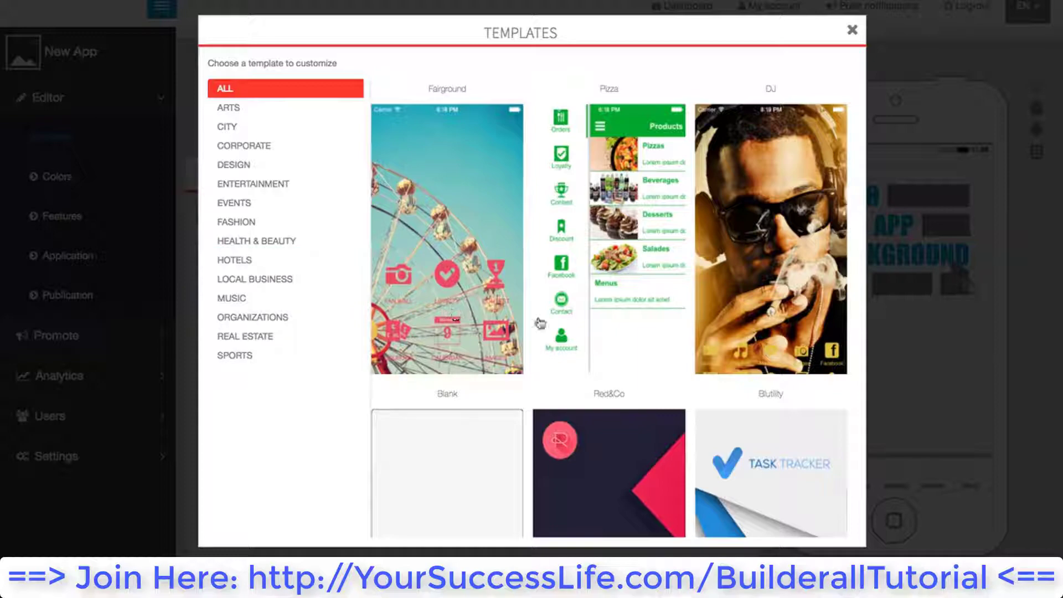
{"action": "scroll", "coordinate": [600, 425], "scroll_direction": "down", "scroll_amount": 6}
{"action": "scroll", "coordinate": [601, 424], "scroll_direction": "down", "scroll_amount": 5}
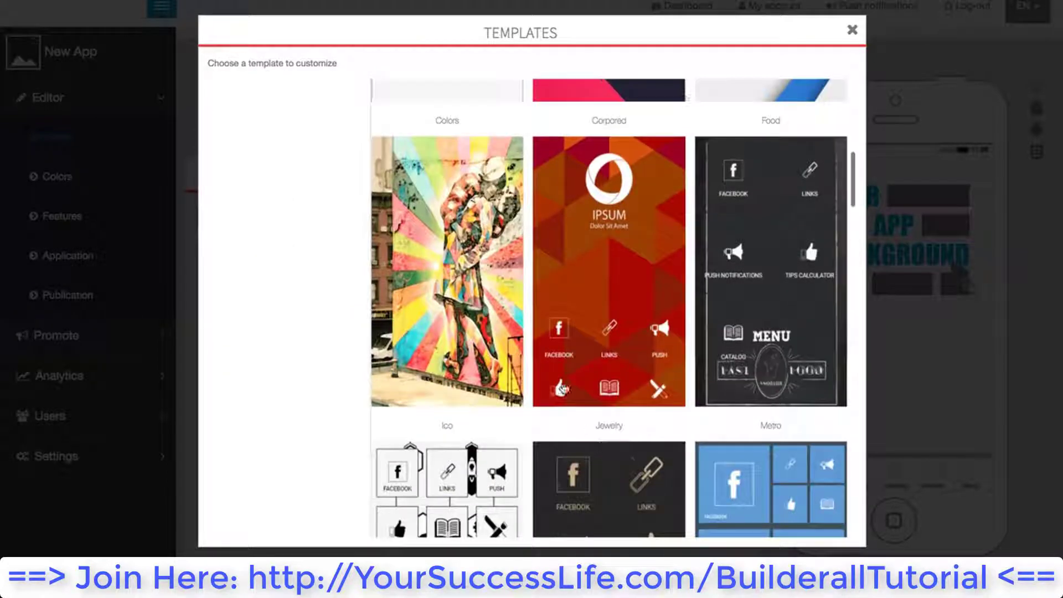
{"action": "left_click", "coordinate": [852, 29]}
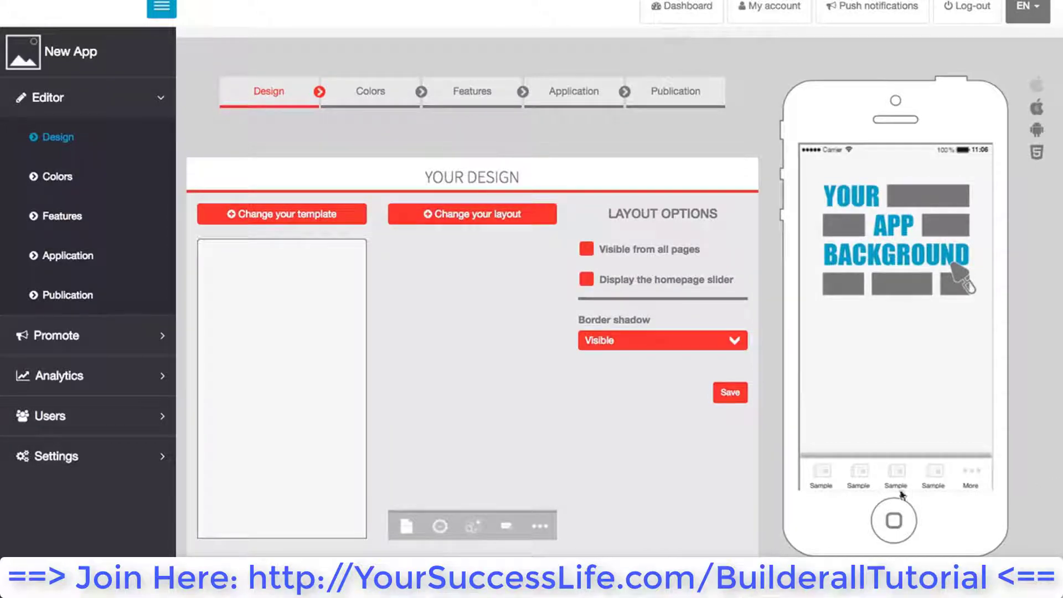
- Browse the layout categories and change the app's layout to Popup Menu
{"action": "left_click", "coordinate": [466, 223]}
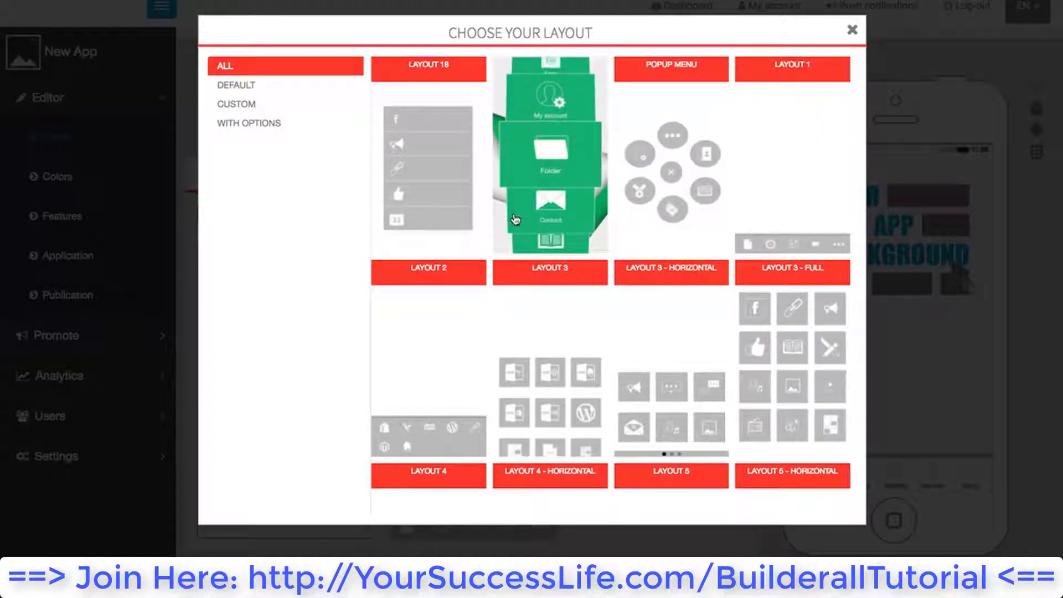
{"action": "left_click", "coordinate": [265, 94]}
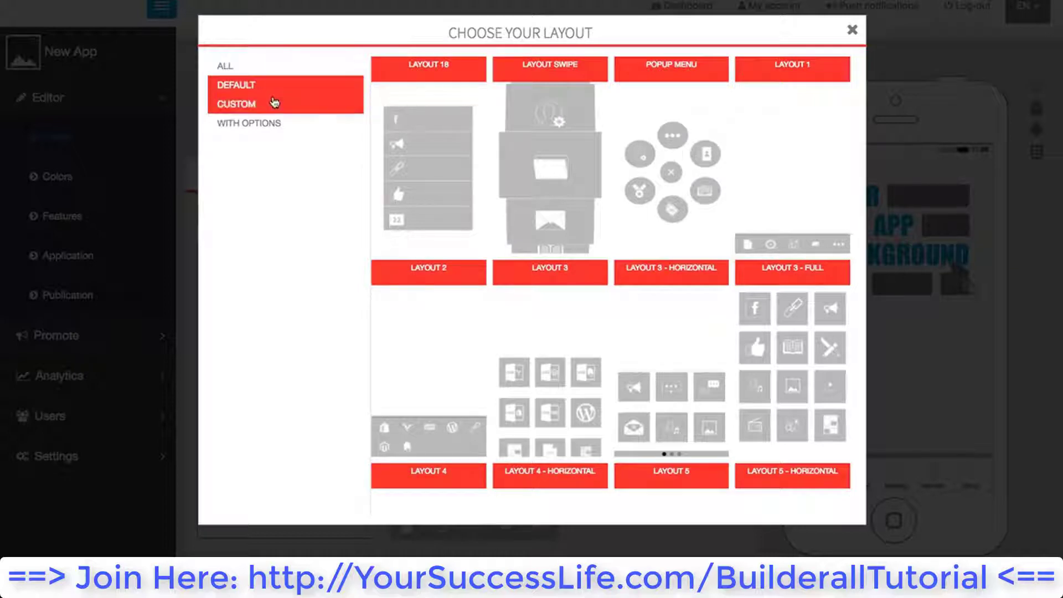
{"action": "left_click", "coordinate": [274, 102]}
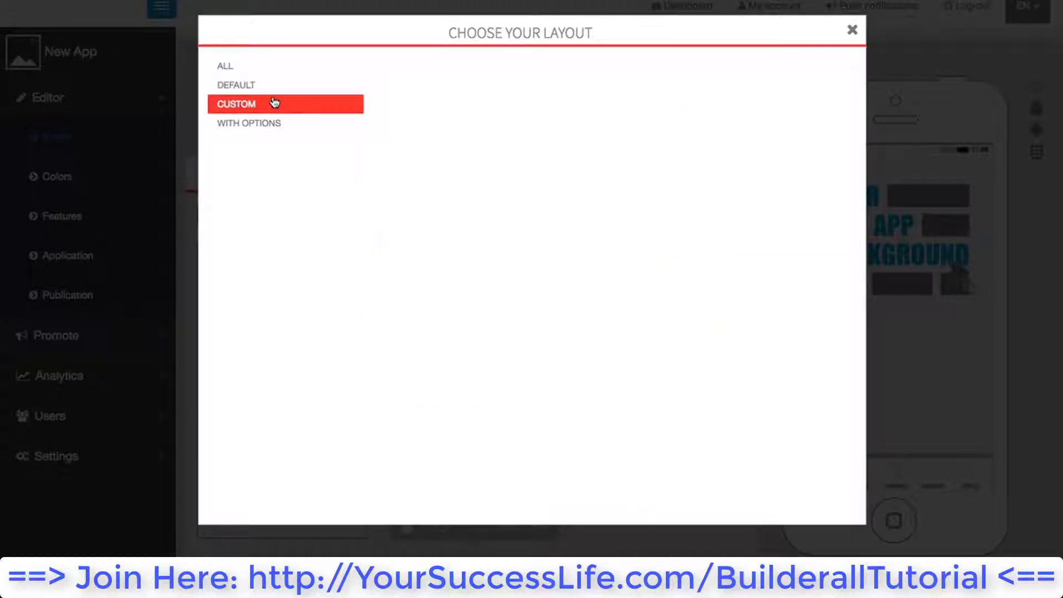
{"action": "left_click", "coordinate": [252, 68]}
{"action": "mouse_move", "coordinate": [711, 239]}
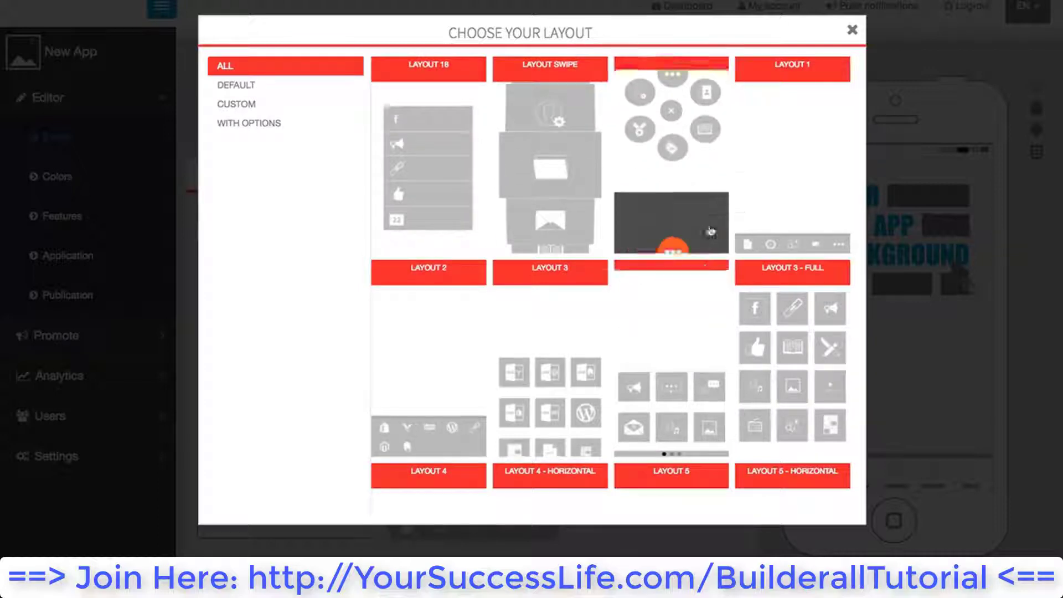
{"action": "scroll", "coordinate": [766, 277], "scroll_direction": "down", "scroll_amount": 4}
{"action": "scroll", "coordinate": [766, 305], "scroll_direction": "up", "scroll_amount": 5}
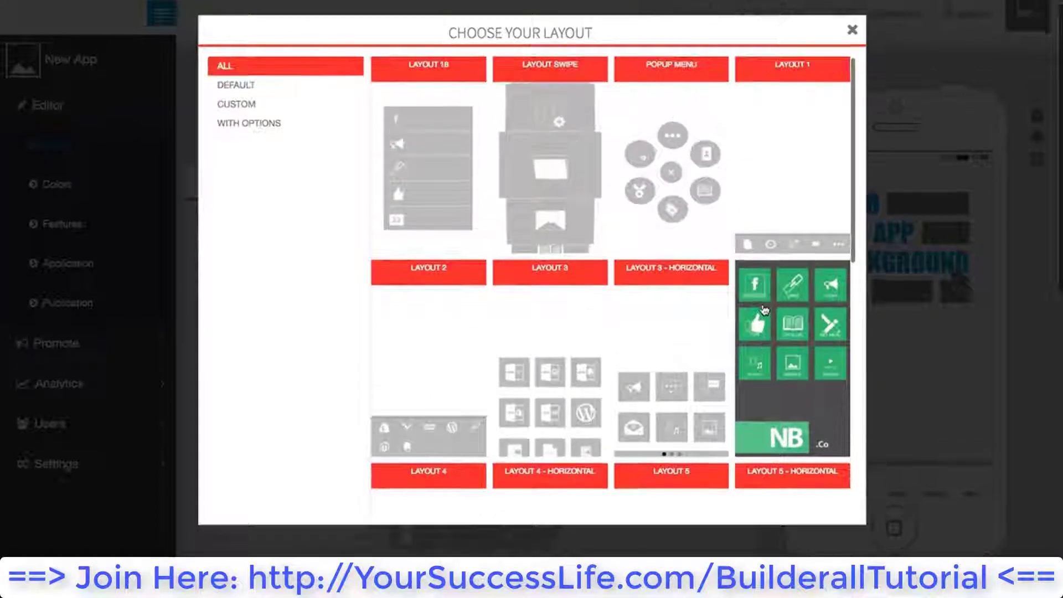
{"action": "left_click", "coordinate": [665, 192]}
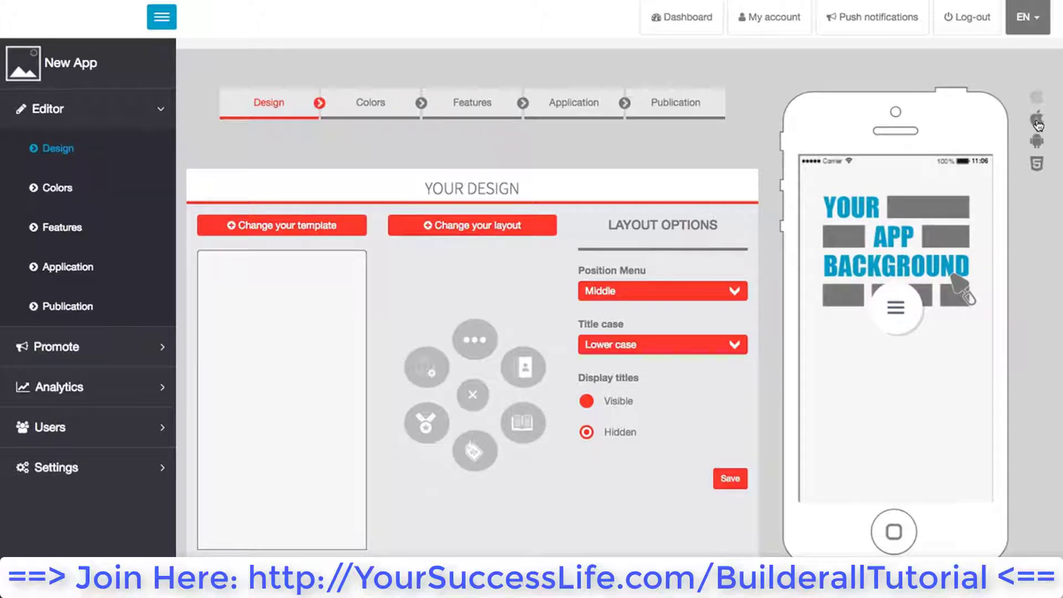
- Preview the app on the Android, iPhone and HTML5 views, ending on the smaller iPhone view
{"action": "left_click", "coordinate": [1039, 145]}
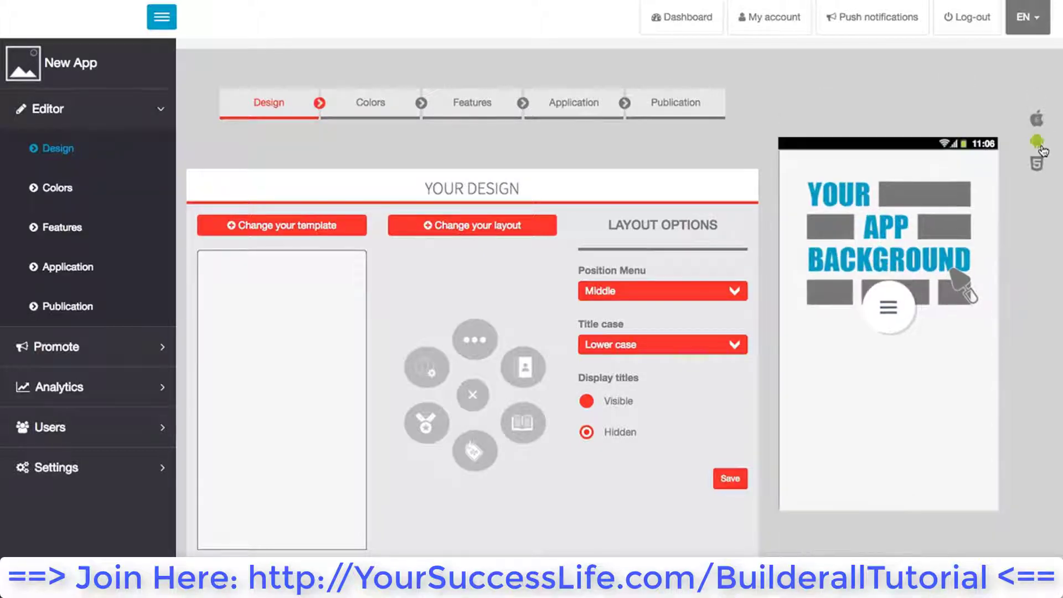
{"action": "left_click", "coordinate": [1038, 121]}
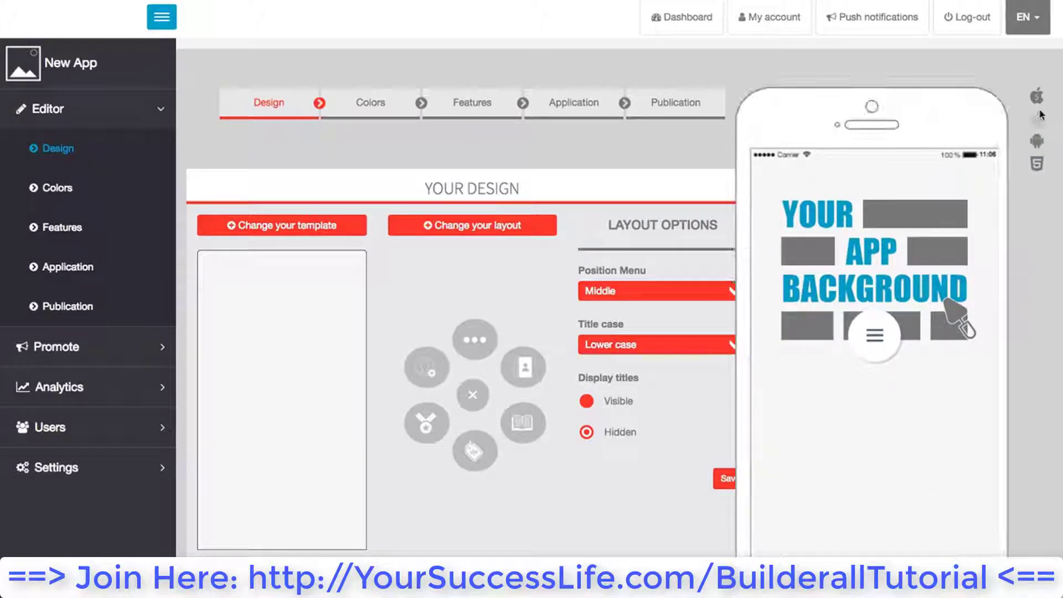
{"action": "left_click", "coordinate": [1038, 104]}
{"action": "left_click", "coordinate": [1039, 120]}
{"action": "left_click", "coordinate": [1039, 144]}
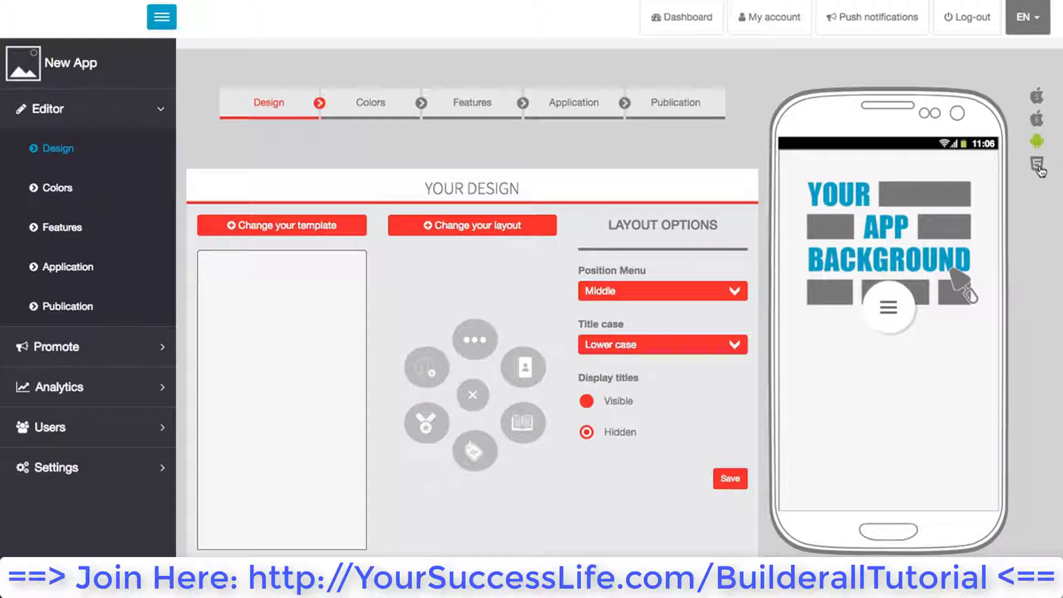
{"action": "left_click", "coordinate": [1038, 165]}
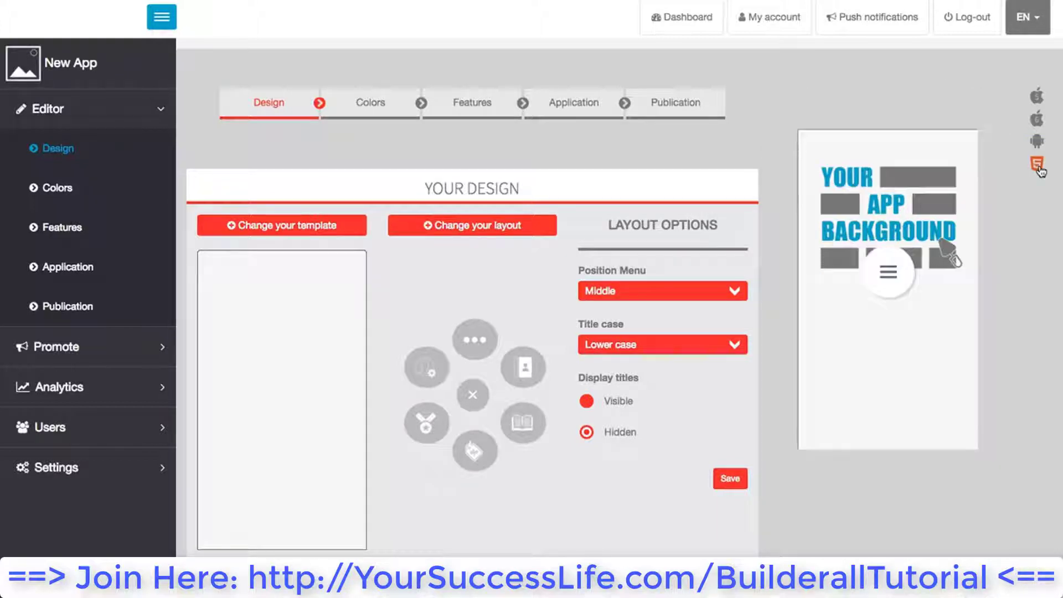
{"action": "left_click", "coordinate": [1038, 98]}
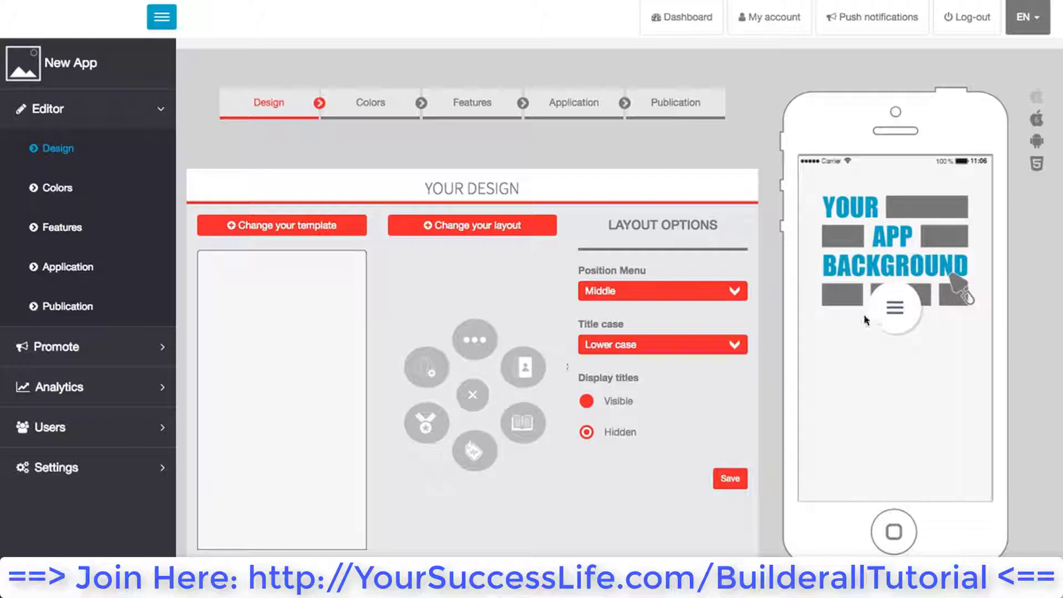
- Expand the popup menu in the phone preview and view its additional items, closing that overlay again
{"action": "left_click", "coordinate": [888, 315]}
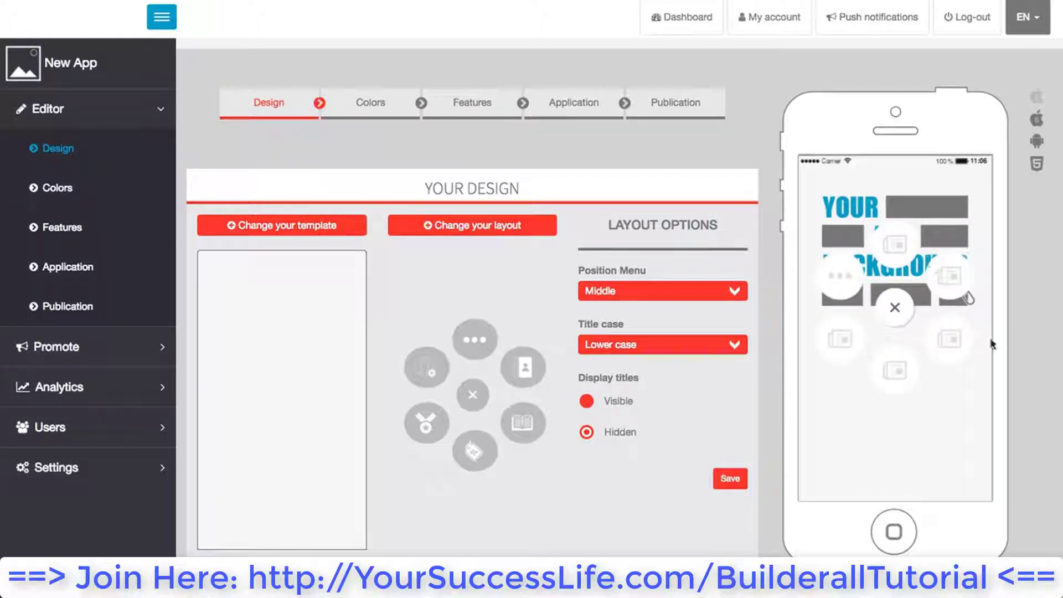
{"action": "left_click", "coordinate": [839, 277]}
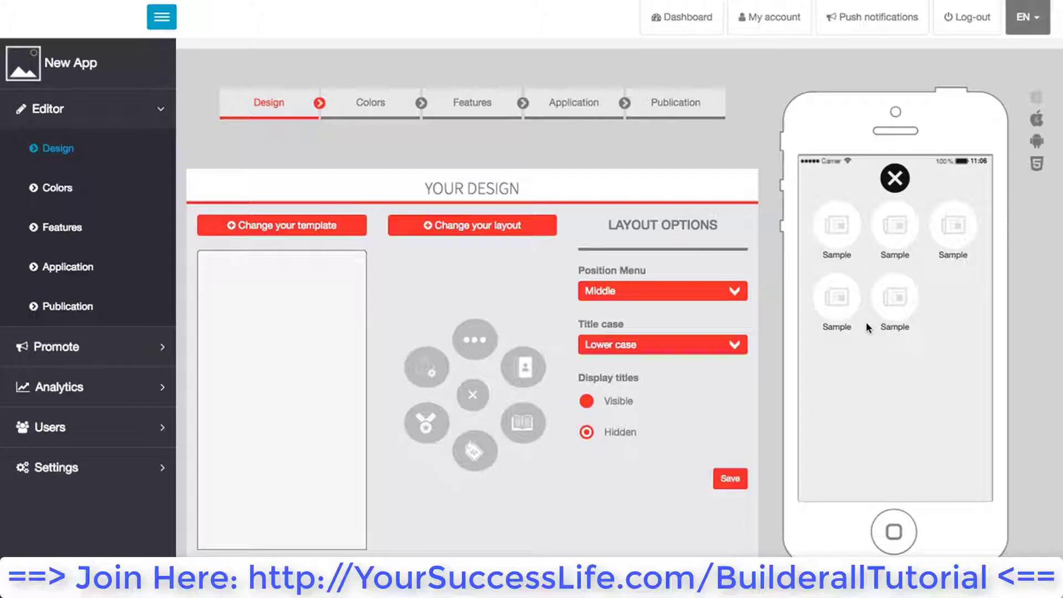
{"action": "left_click", "coordinate": [895, 179]}
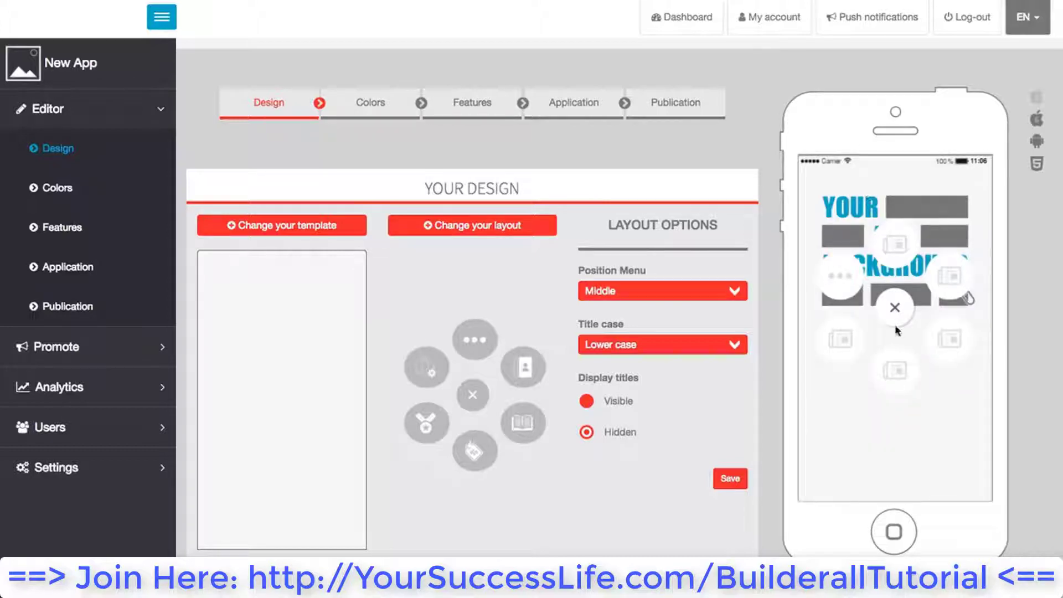
- Set the layout's menu position to Top and save the layout options
{"action": "scroll", "coordinate": [594, 237], "scroll_direction": "down", "scroll_amount": 1}
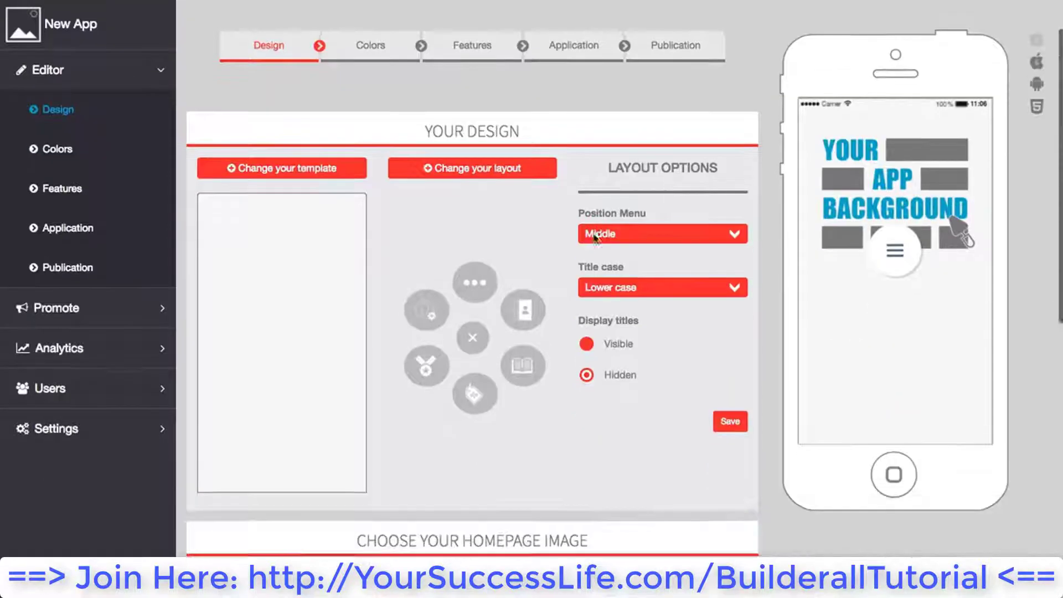
{"action": "scroll", "coordinate": [594, 237], "scroll_direction": "down", "scroll_amount": 1}
{"action": "scroll", "coordinate": [667, 202], "scroll_direction": "up", "scroll_amount": 1}
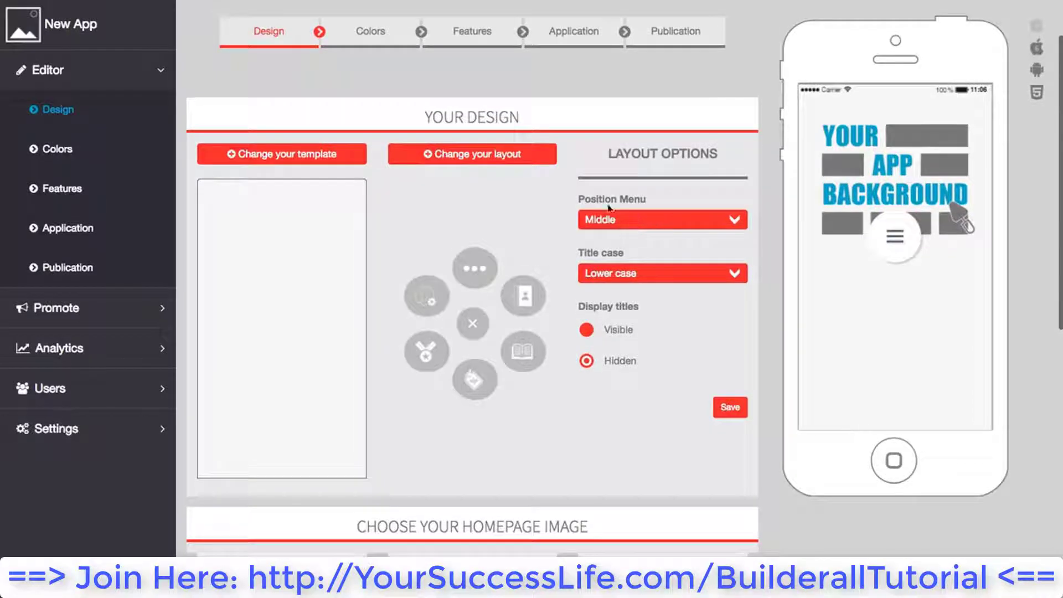
{"action": "left_click", "coordinate": [679, 224]}
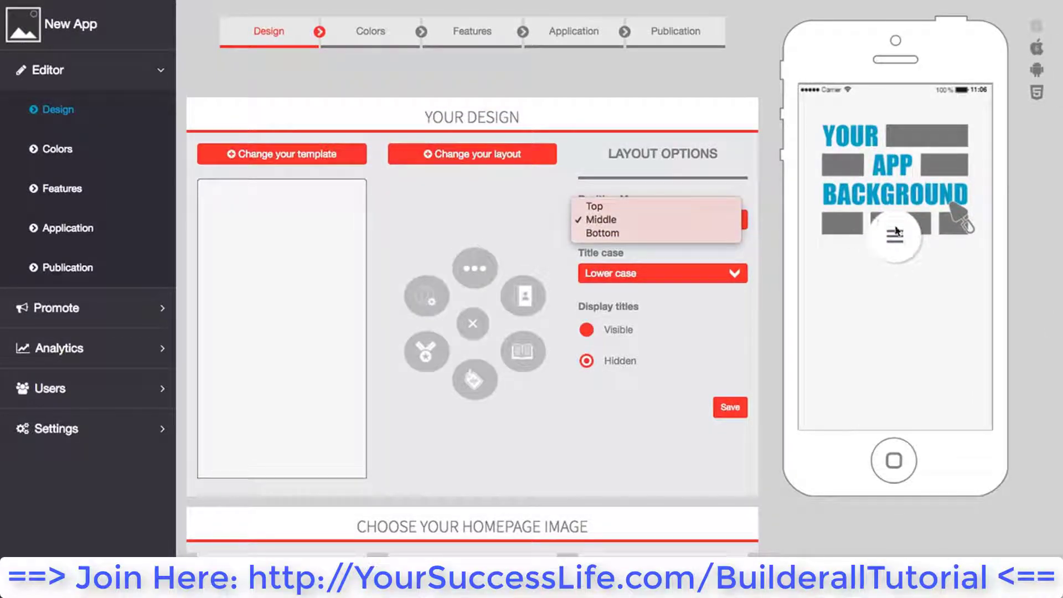
{"action": "left_click", "coordinate": [631, 206]}
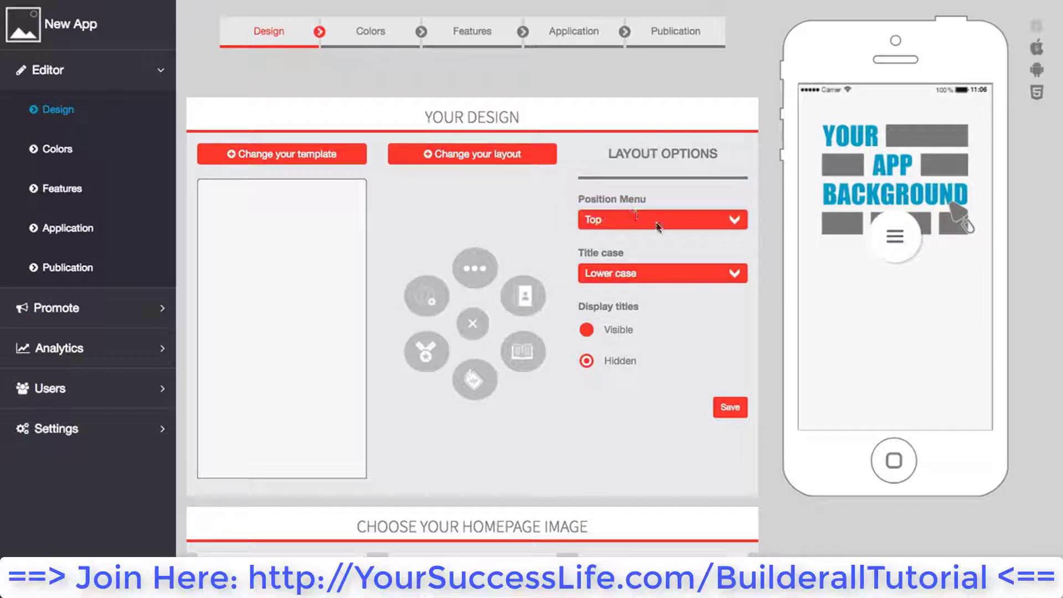
{"action": "left_click", "coordinate": [732, 407]}
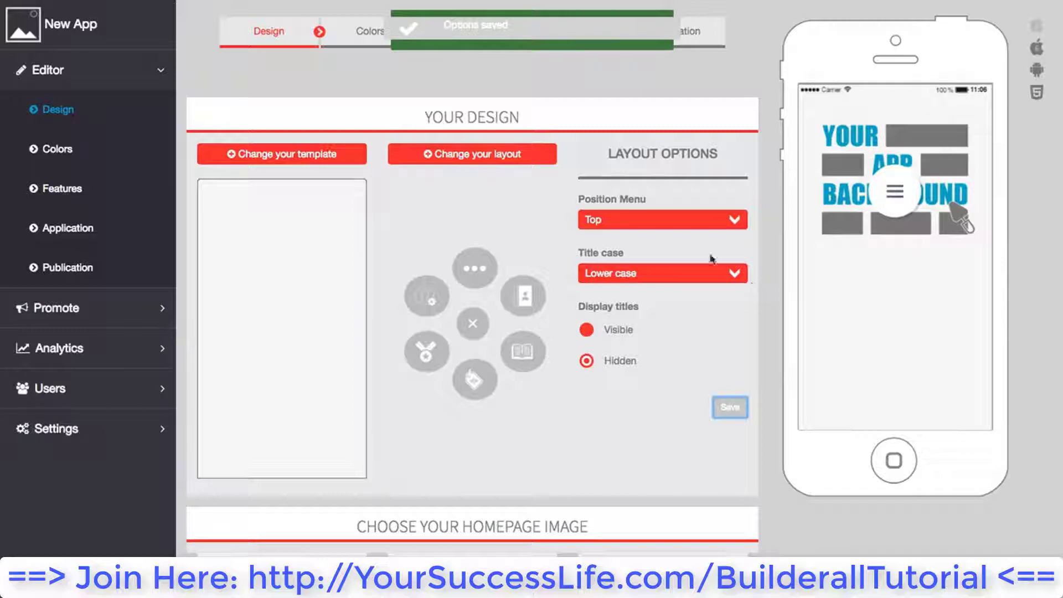
- Set the menu position to Bottom with lower case, visible titles, save the options and expand the menu in the preview
{"action": "left_click", "coordinate": [692, 219]}
{"action": "left_click", "coordinate": [685, 249]}
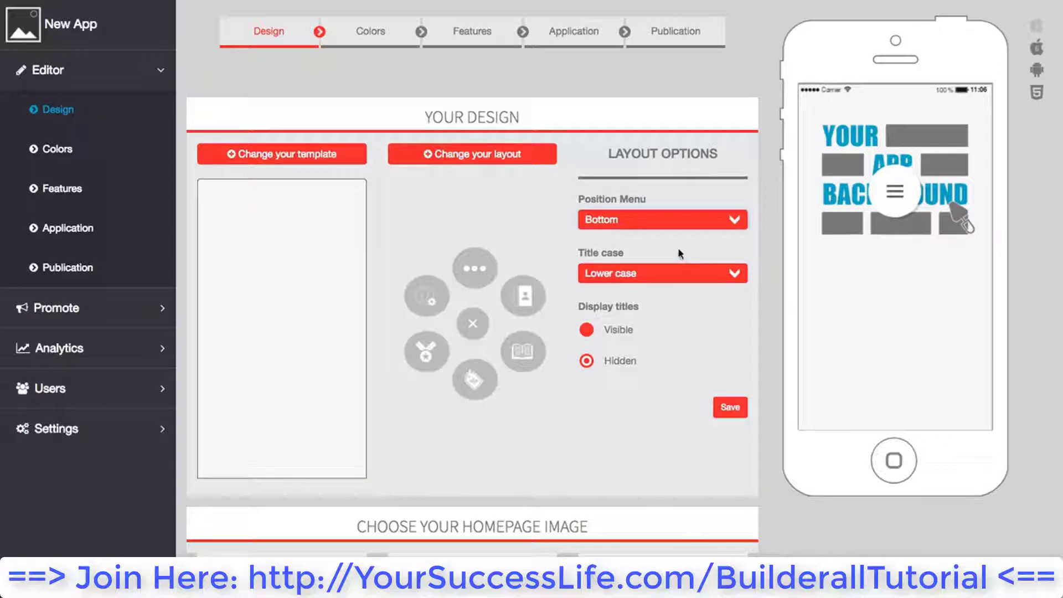
{"action": "left_click", "coordinate": [626, 275]}
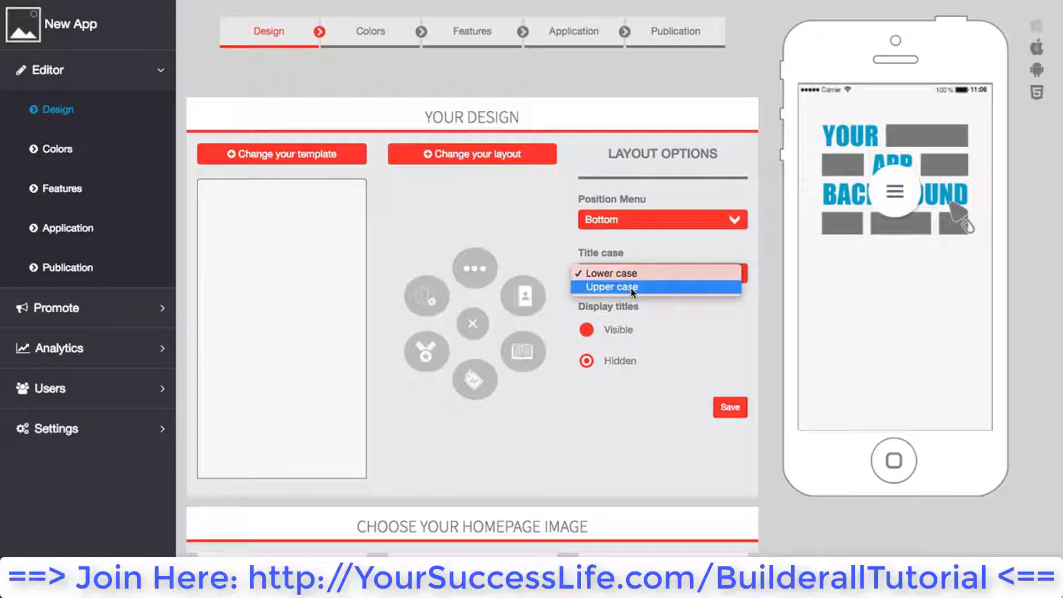
{"action": "left_click", "coordinate": [611, 273]}
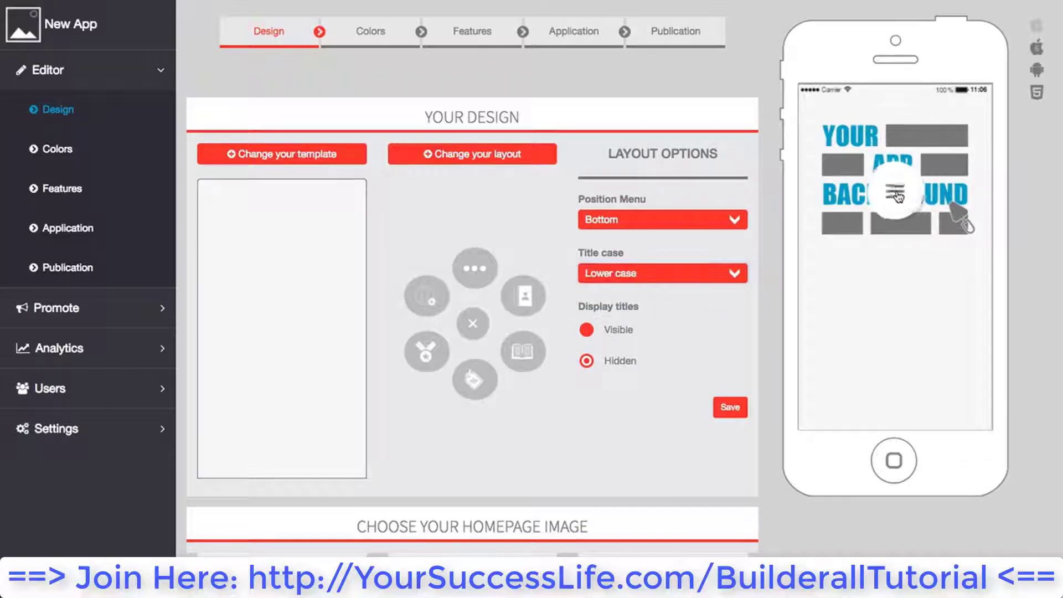
{"action": "left_click", "coordinate": [895, 192]}
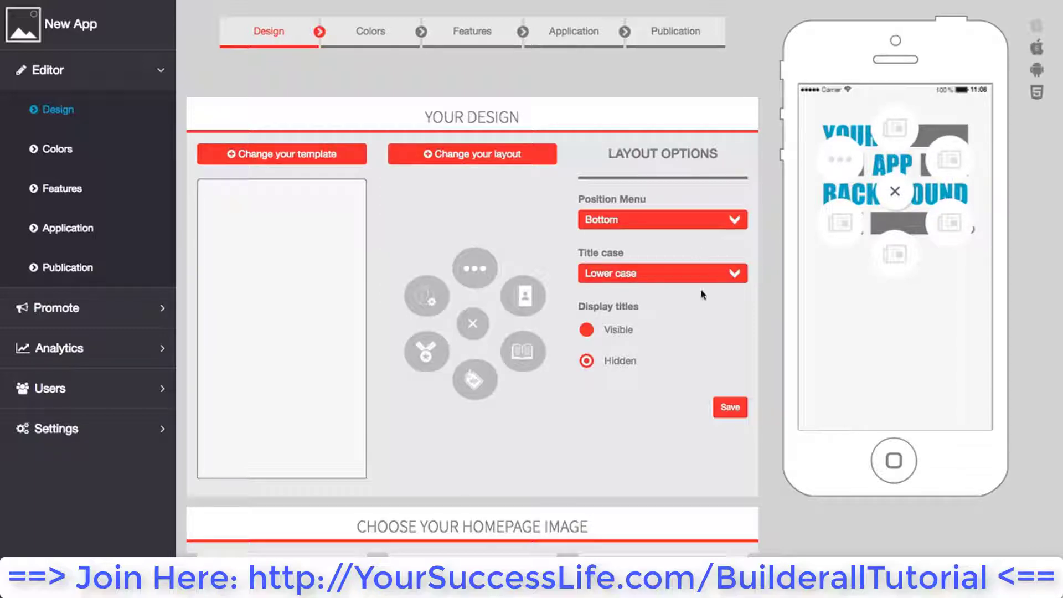
{"action": "left_click", "coordinate": [587, 332]}
{"action": "left_click", "coordinate": [735, 410]}
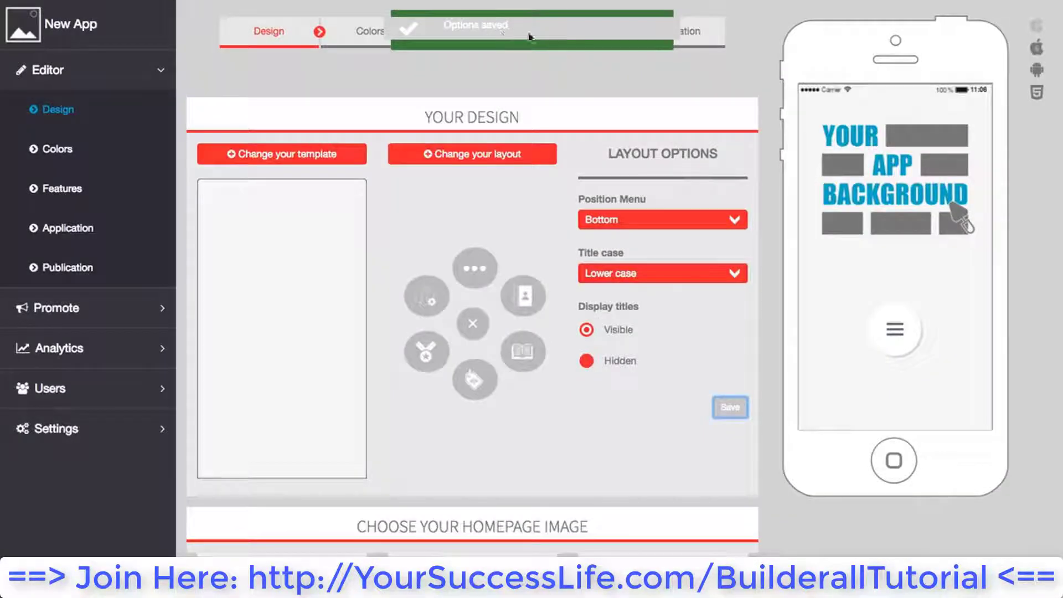
{"action": "left_click", "coordinate": [894, 329]}
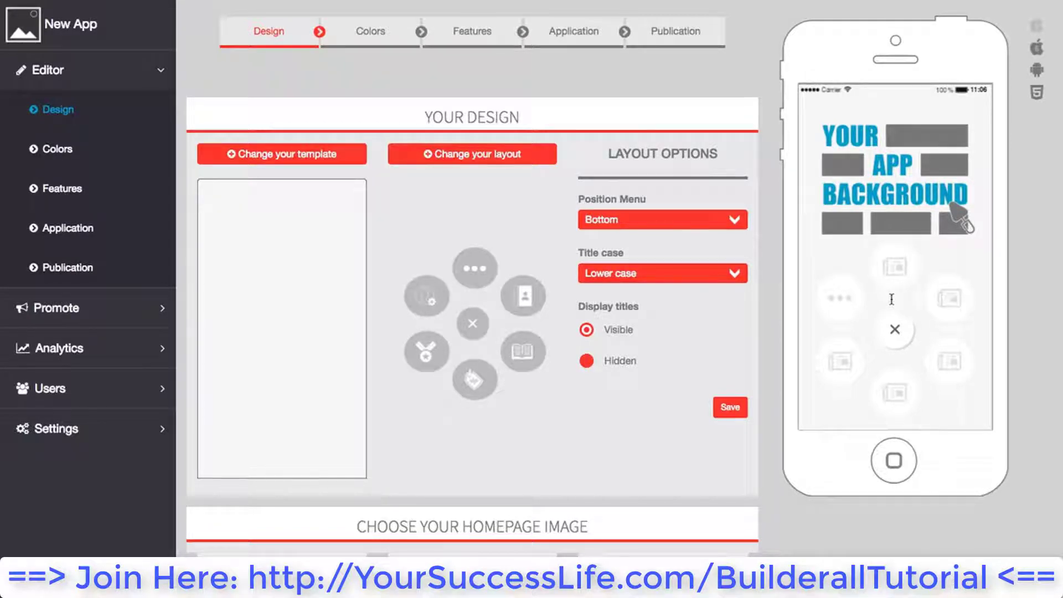
- Replace the 640x1136 homepage image with triplett.jpg from the Desktop's Images folder, cropped around the camera lens
{"action": "scroll", "coordinate": [609, 299], "scroll_direction": "down", "scroll_amount": 3}
{"action": "scroll", "coordinate": [376, 177], "scroll_direction": "down", "scroll_amount": 3}
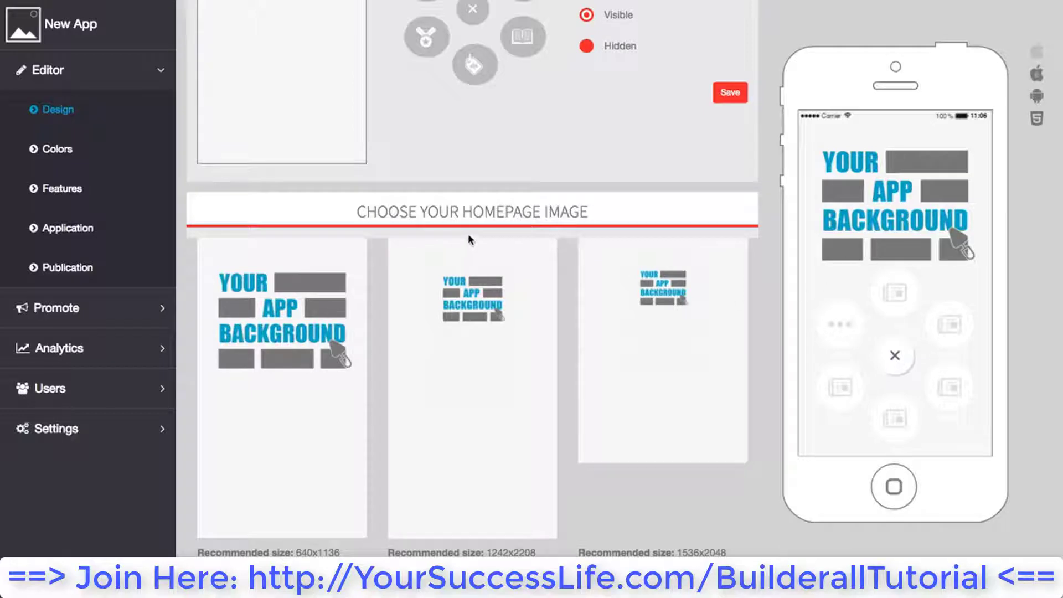
{"action": "scroll", "coordinate": [472, 230], "scroll_direction": "down", "scroll_amount": 5}
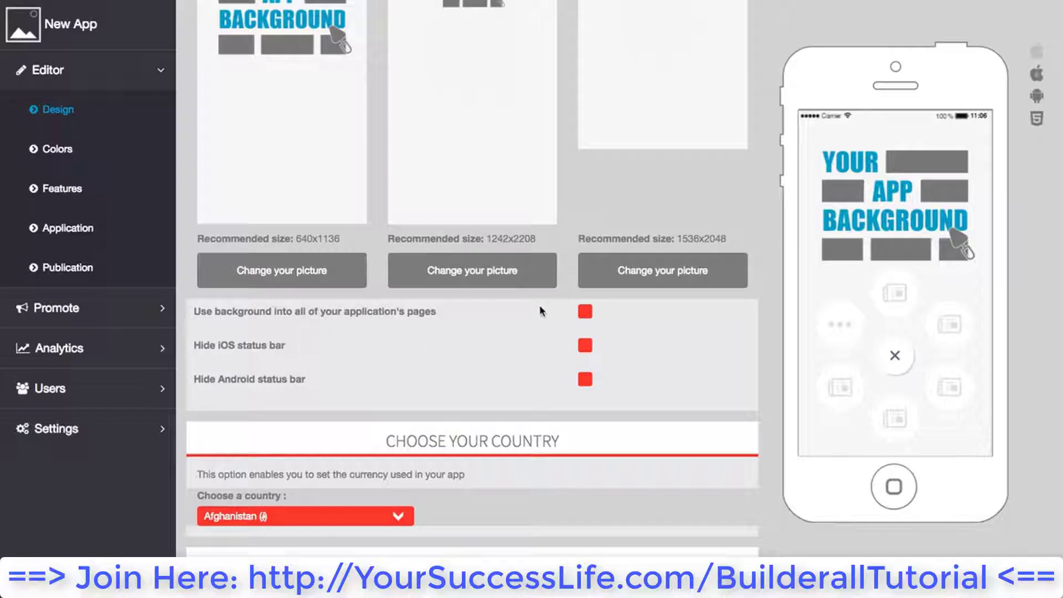
{"action": "scroll", "coordinate": [541, 311], "scroll_direction": "up", "scroll_amount": 2}
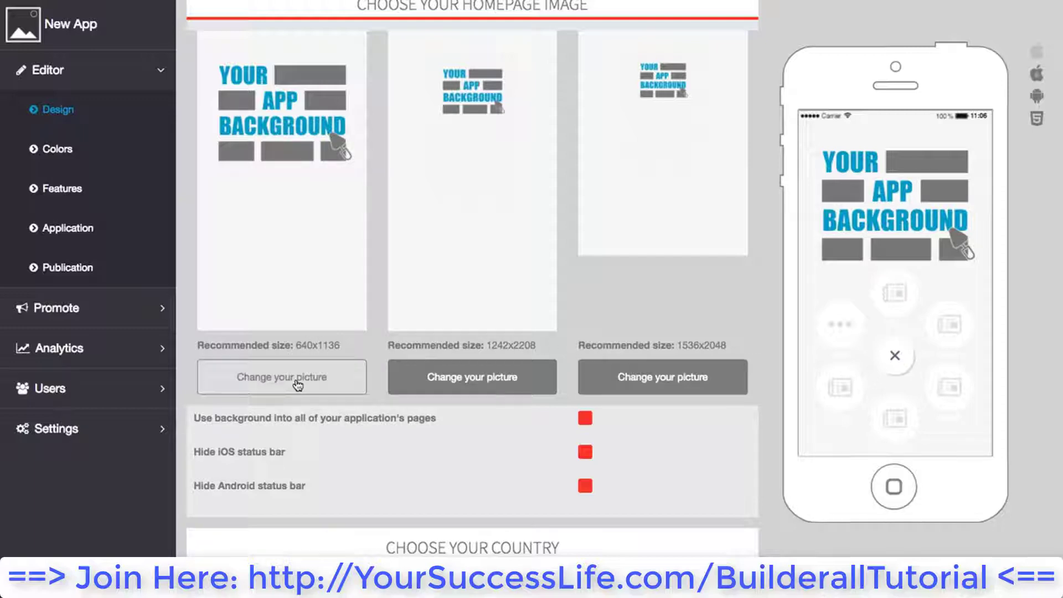
{"action": "left_click", "coordinate": [297, 385]}
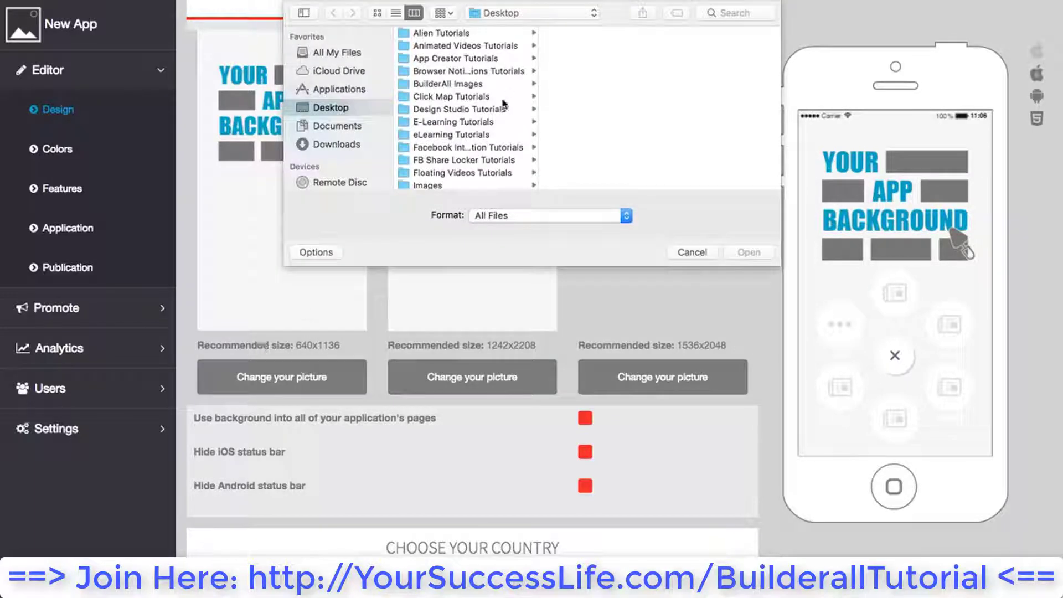
{"action": "scroll", "coordinate": [502, 101], "scroll_direction": "down", "scroll_amount": 5}
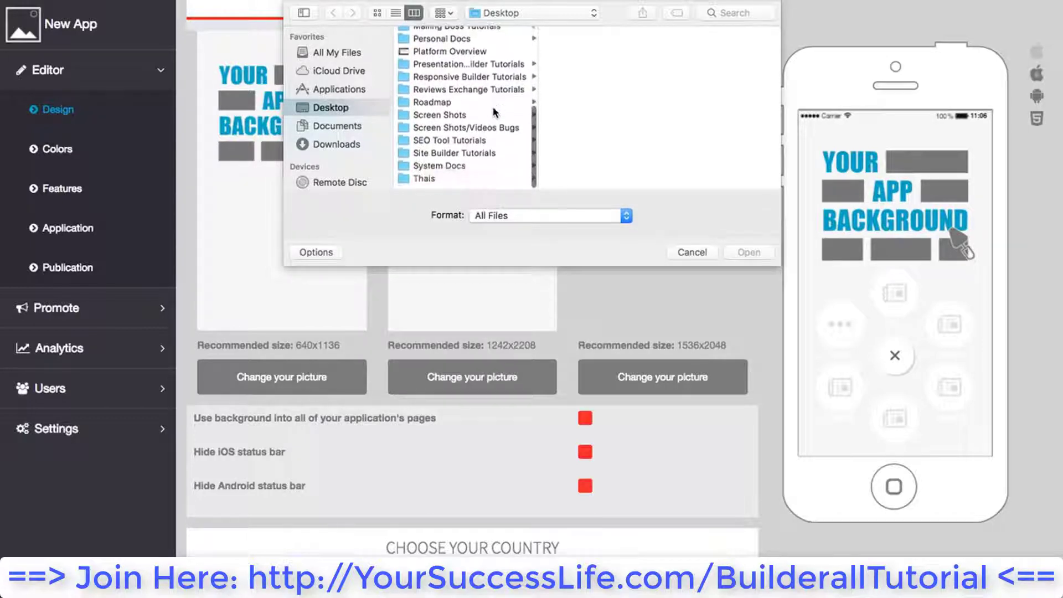
{"action": "scroll", "coordinate": [494, 113], "scroll_direction": "up", "scroll_amount": 3}
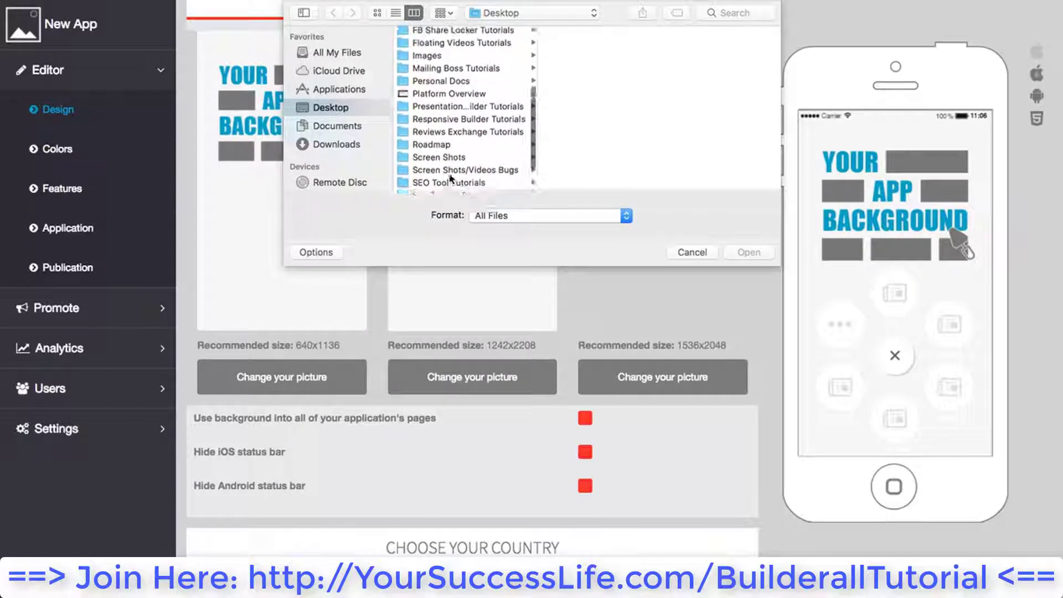
{"action": "scroll", "coordinate": [450, 178], "scroll_direction": "up", "scroll_amount": 1}
{"action": "scroll", "coordinate": [451, 176], "scroll_direction": "down", "scroll_amount": 1}
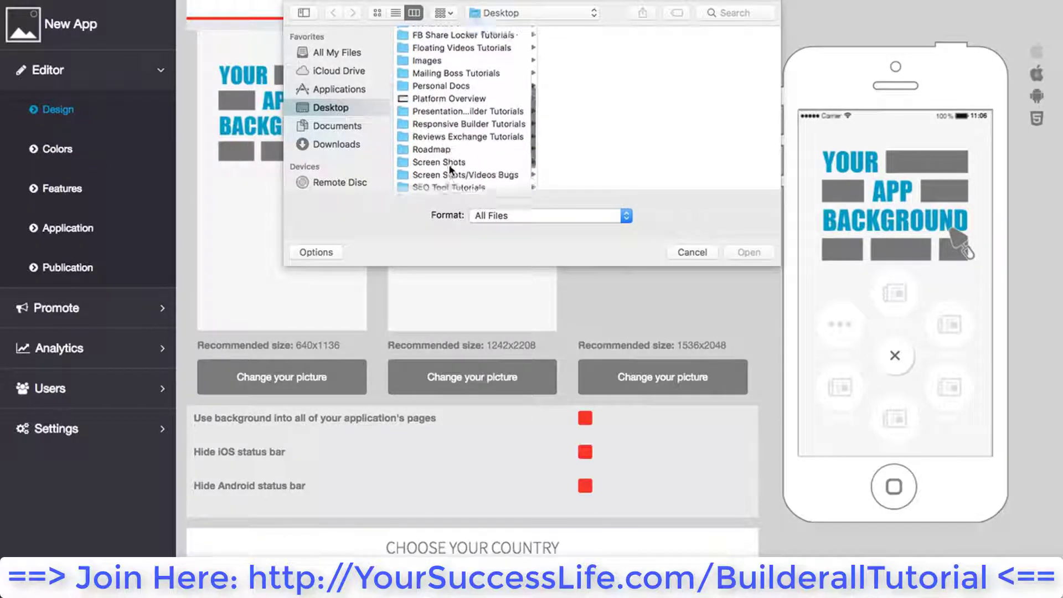
{"action": "left_click", "coordinate": [425, 55]}
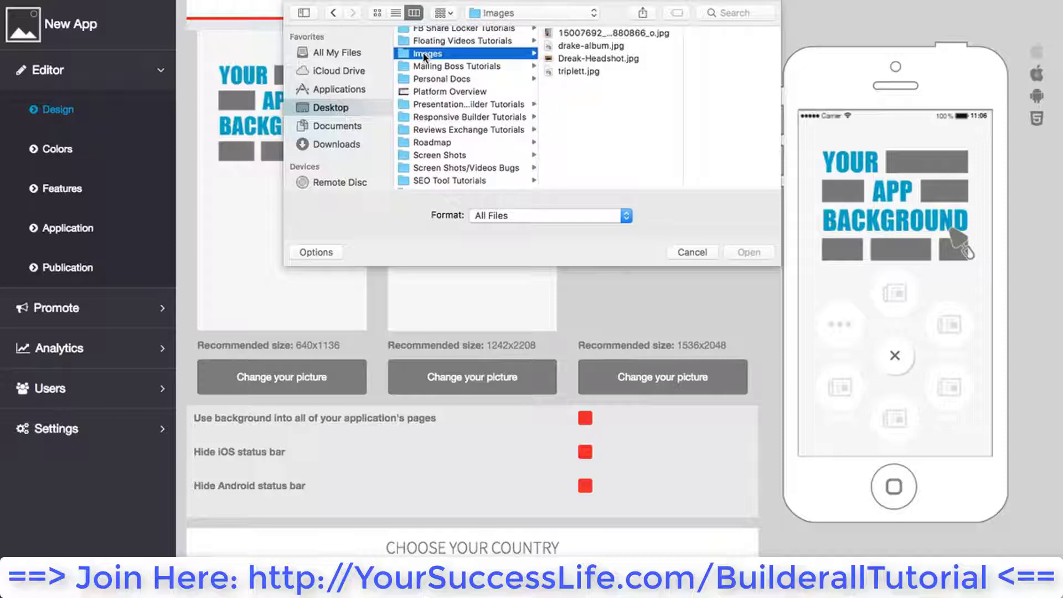
{"action": "left_click", "coordinate": [576, 72]}
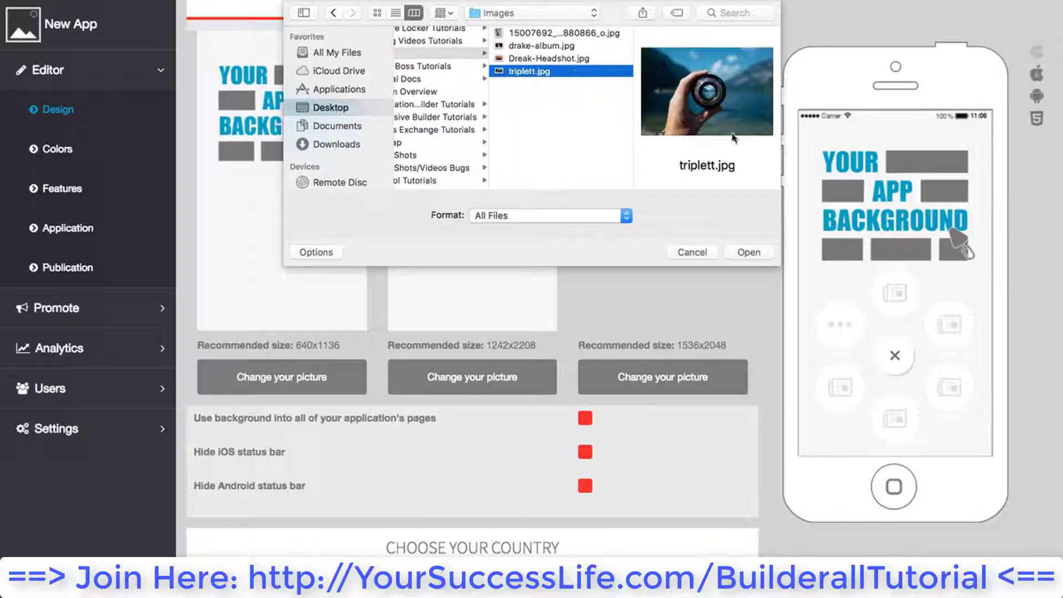
{"action": "left_click", "coordinate": [745, 253]}
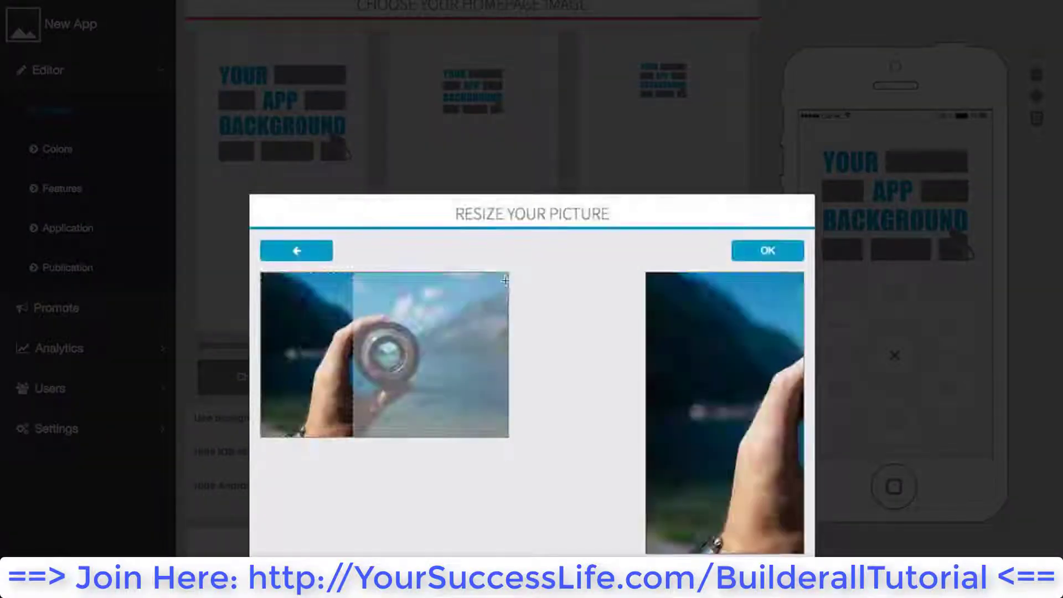
{"action": "left_click_drag", "start_coordinate": [319, 298], "coordinate": [404, 297]}
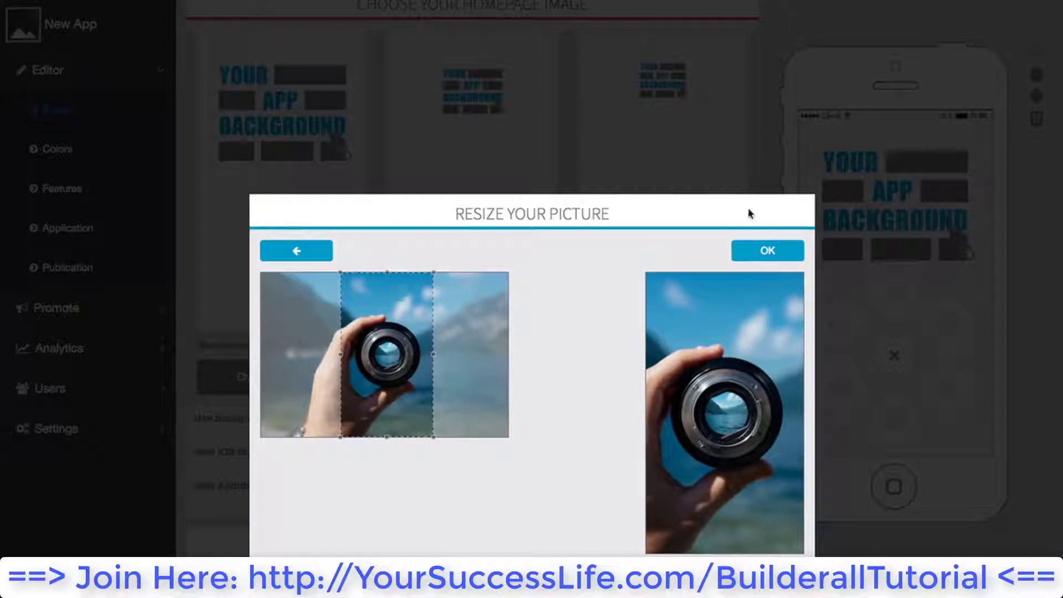
{"action": "left_click", "coordinate": [764, 250]}
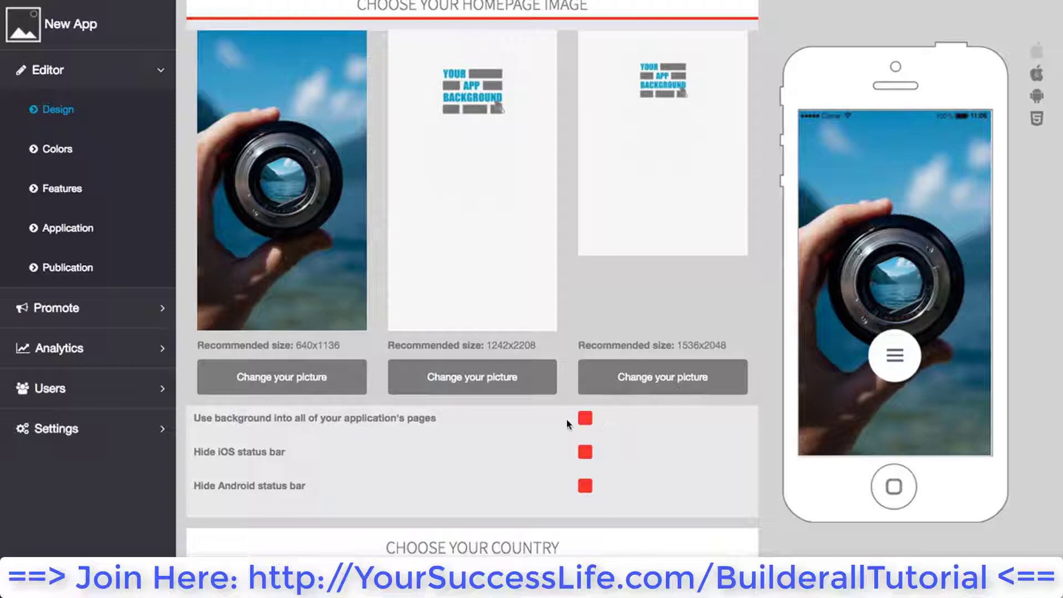
- Turn the background for all application pages on and off again, and hide both the iOS and Android status bars
{"action": "left_click", "coordinate": [584, 419]}
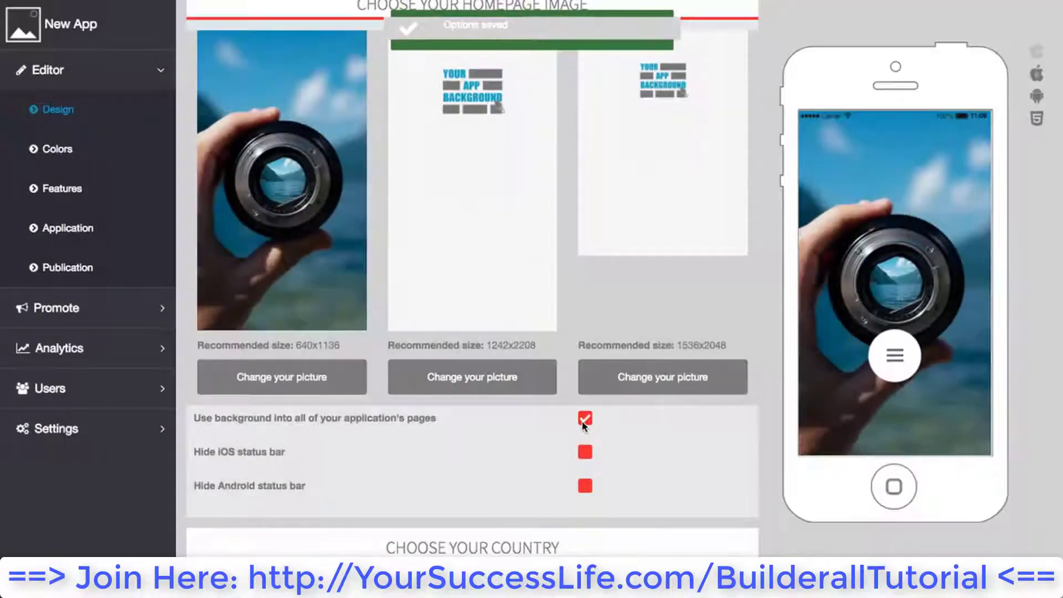
{"action": "left_click", "coordinate": [585, 419]}
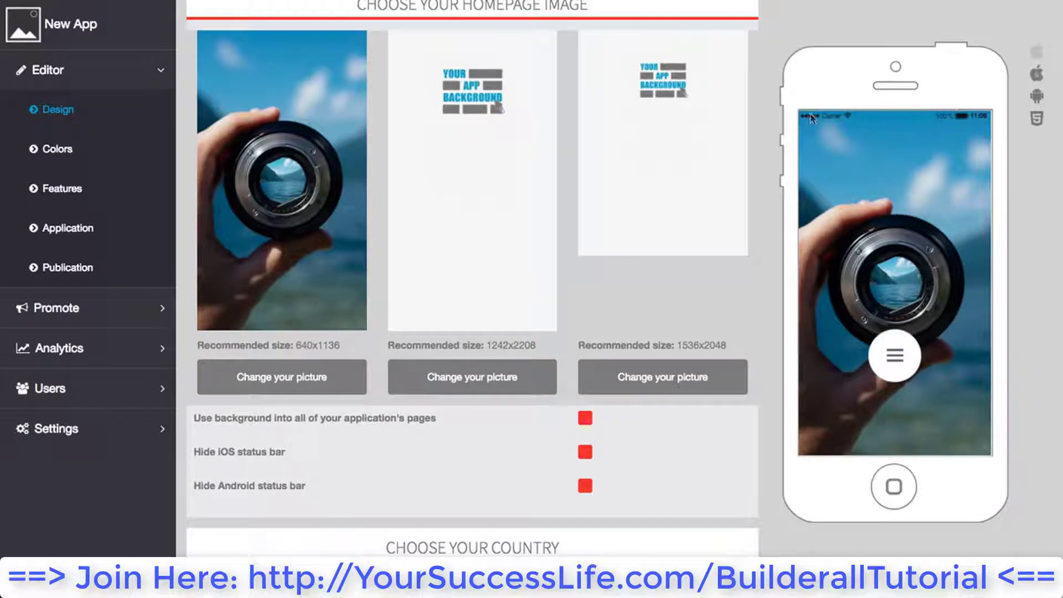
{"action": "left_click", "coordinate": [586, 451]}
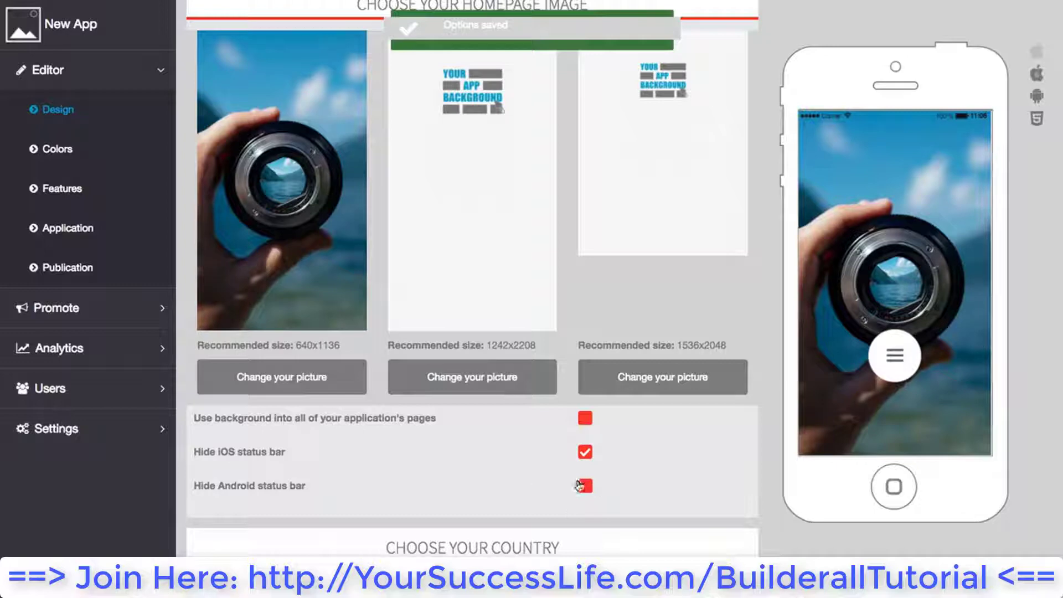
{"action": "left_click", "coordinate": [585, 486]}
- Set the country that determines the app's currency to United States ($)
{"action": "scroll", "coordinate": [596, 474], "scroll_direction": "down", "scroll_amount": 2}
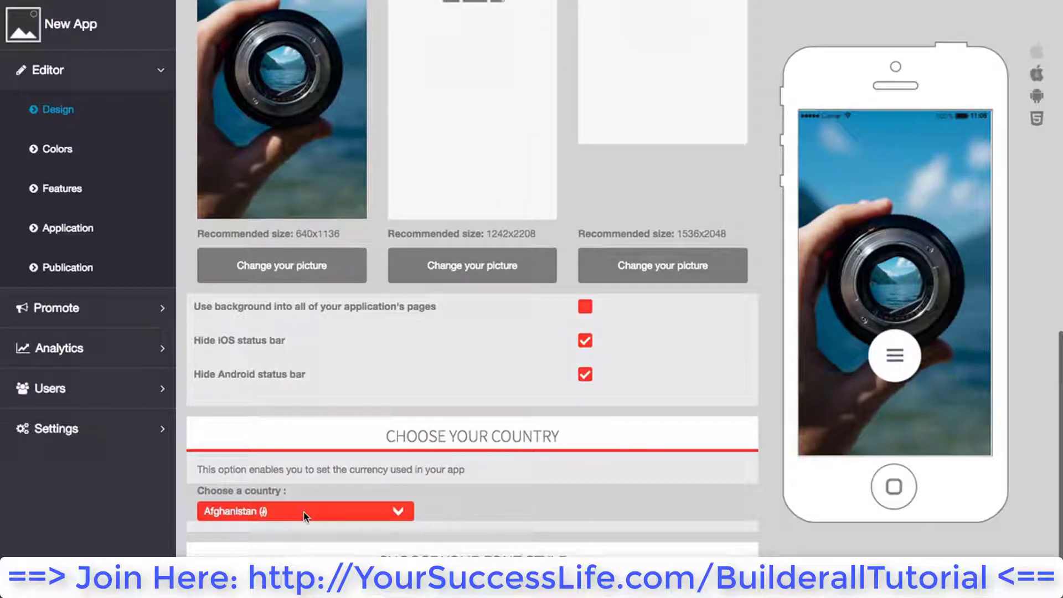
{"action": "left_click", "coordinate": [304, 516]}
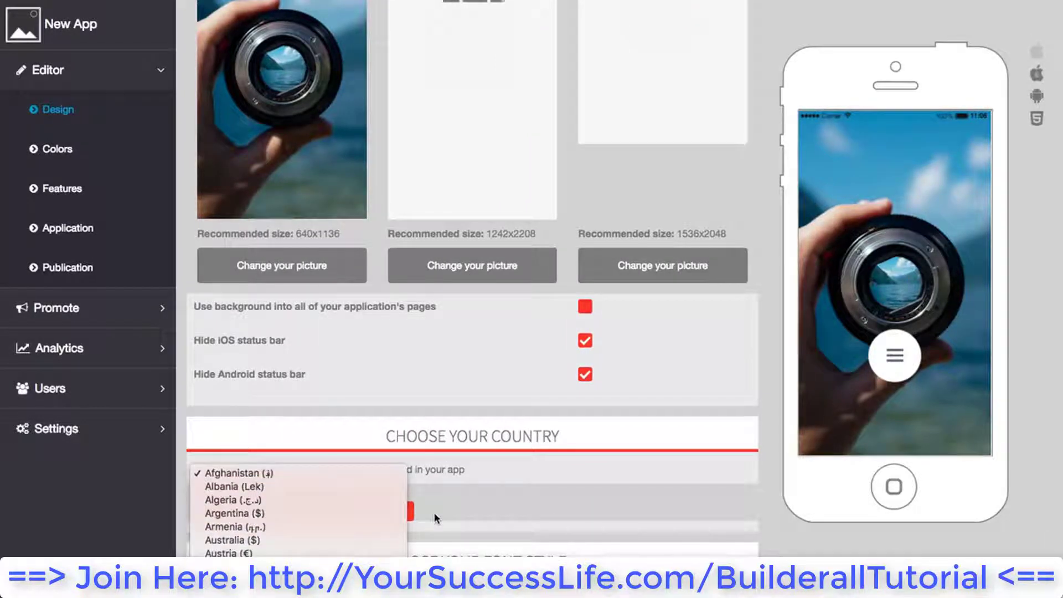
{"action": "left_click", "coordinate": [474, 464]}
{"action": "scroll", "coordinate": [424, 499], "scroll_direction": "down", "scroll_amount": 1}
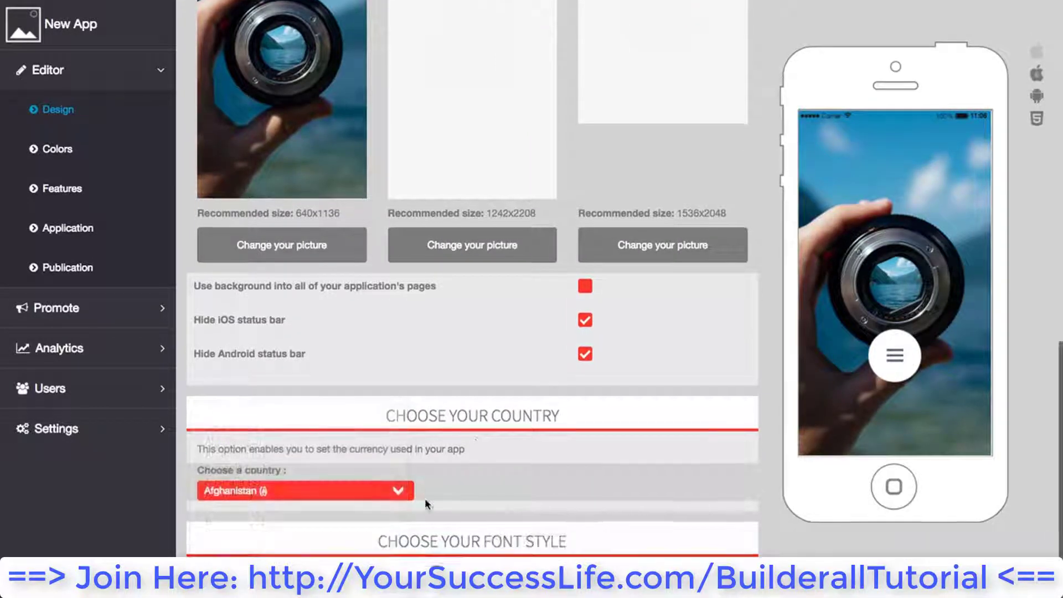
{"action": "left_click", "coordinate": [363, 490]}
{"action": "scroll", "coordinate": [352, 516], "scroll_direction": "down", "scroll_amount": 8}
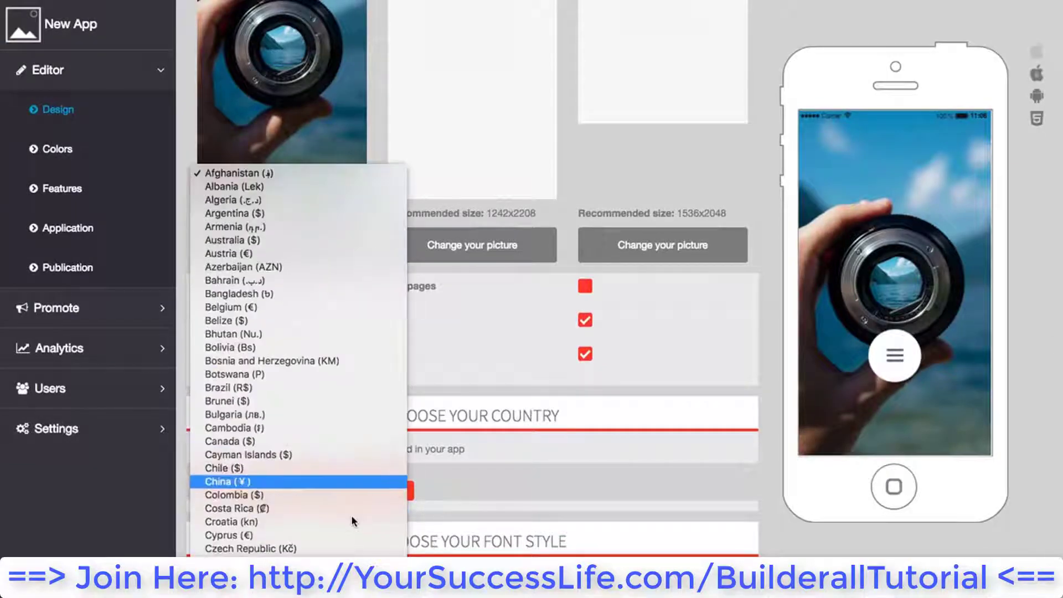
{"action": "scroll", "coordinate": [352, 516], "scroll_direction": "down", "scroll_amount": 10}
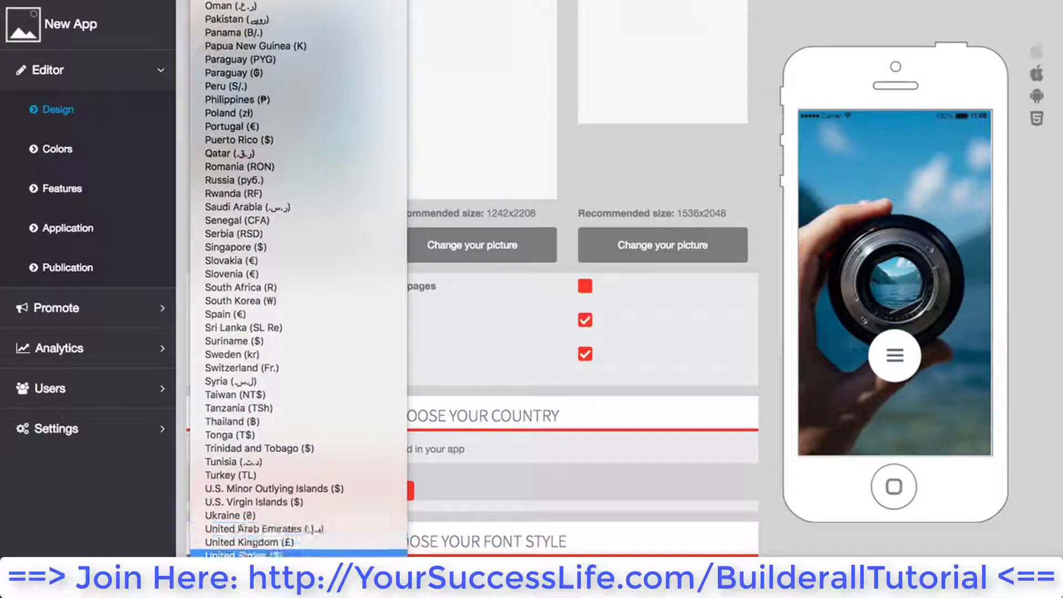
{"action": "left_click", "coordinate": [244, 553]}
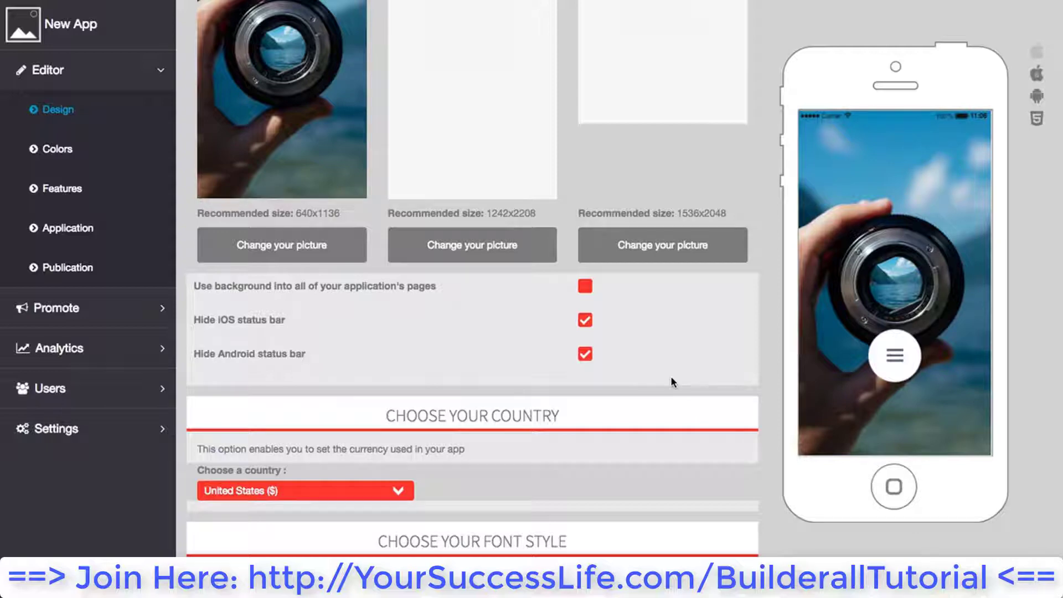
- Set the app's font style to Georgia and return to the layout options of the design
{"action": "scroll", "coordinate": [310, 575], "scroll_direction": "down", "scroll_amount": 2}
{"action": "left_click", "coordinate": [310, 581]}
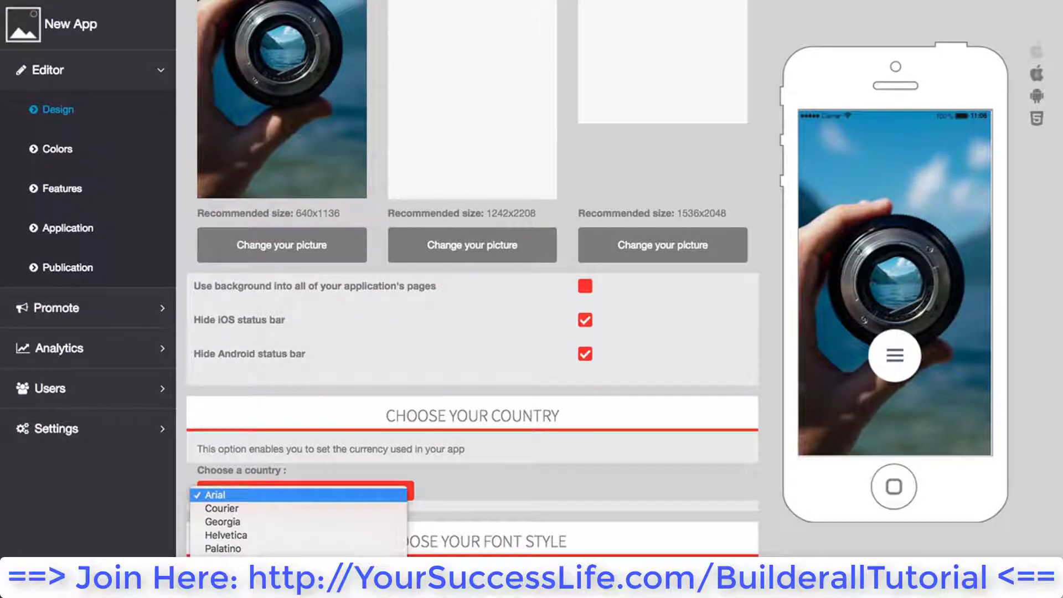
{"action": "left_click", "coordinate": [255, 523]}
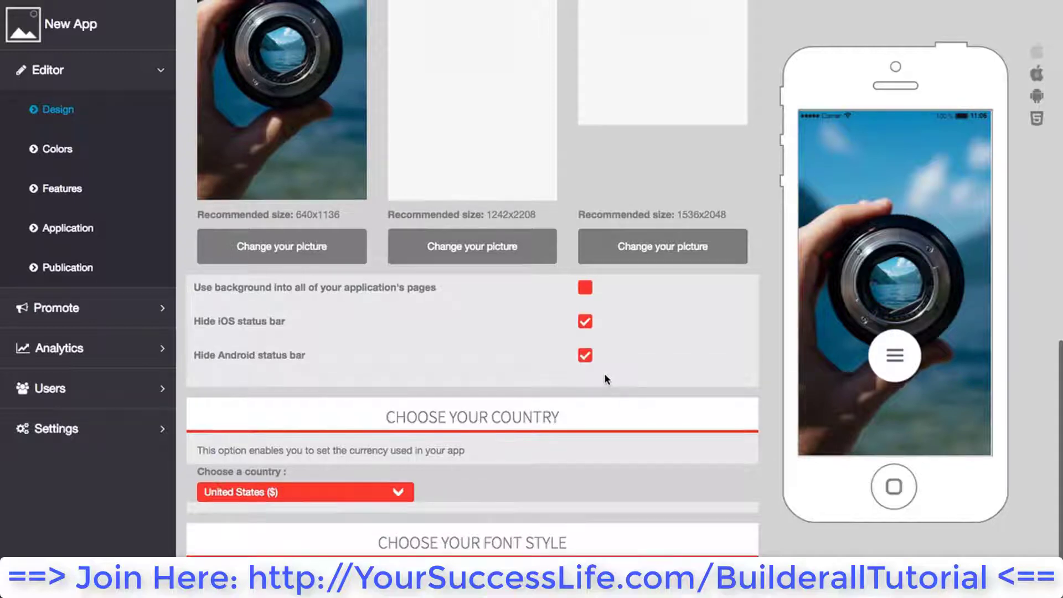
{"action": "scroll", "coordinate": [637, 404], "scroll_direction": "up", "scroll_amount": 6}
{"action": "scroll", "coordinate": [650, 423], "scroll_direction": "up", "scroll_amount": 6}
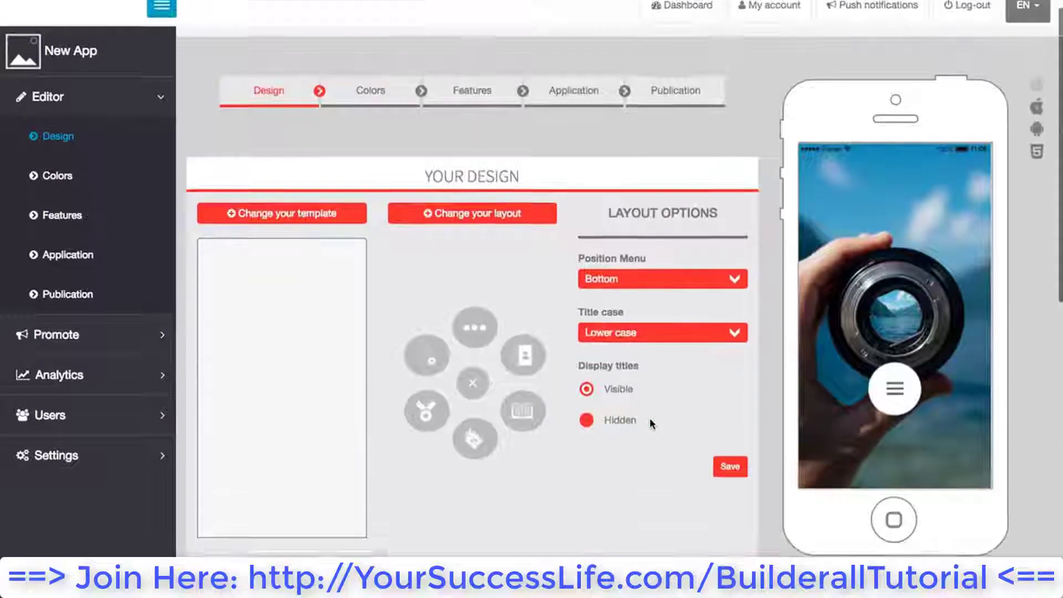